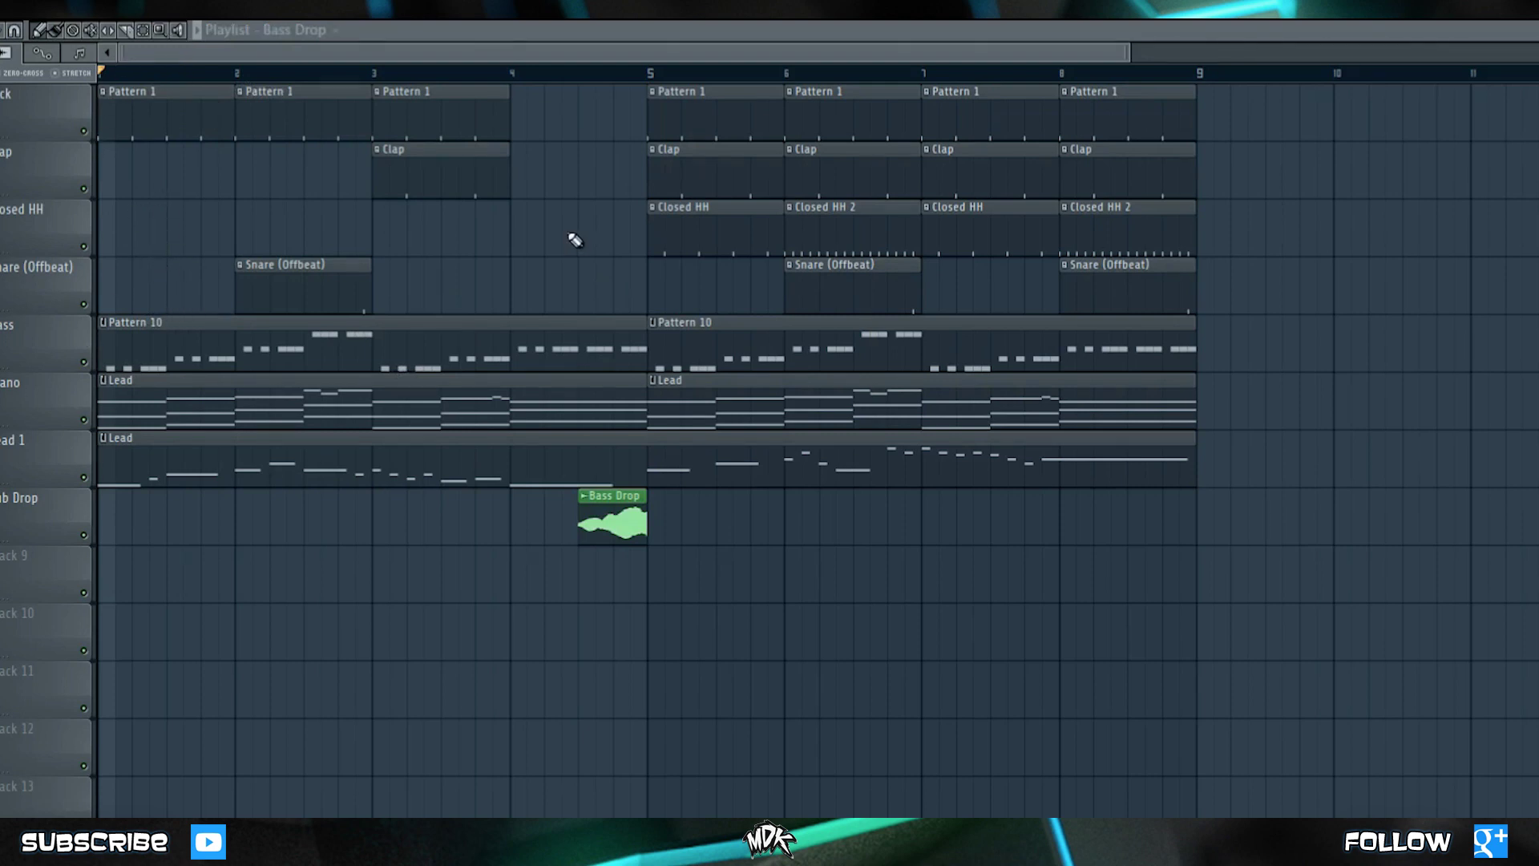
Step: Shift the song to bar 5, then copy the piano clip to bar 1 and rename it 'Piano Chords'
left_click_drag(1393, 603, 677, 84)
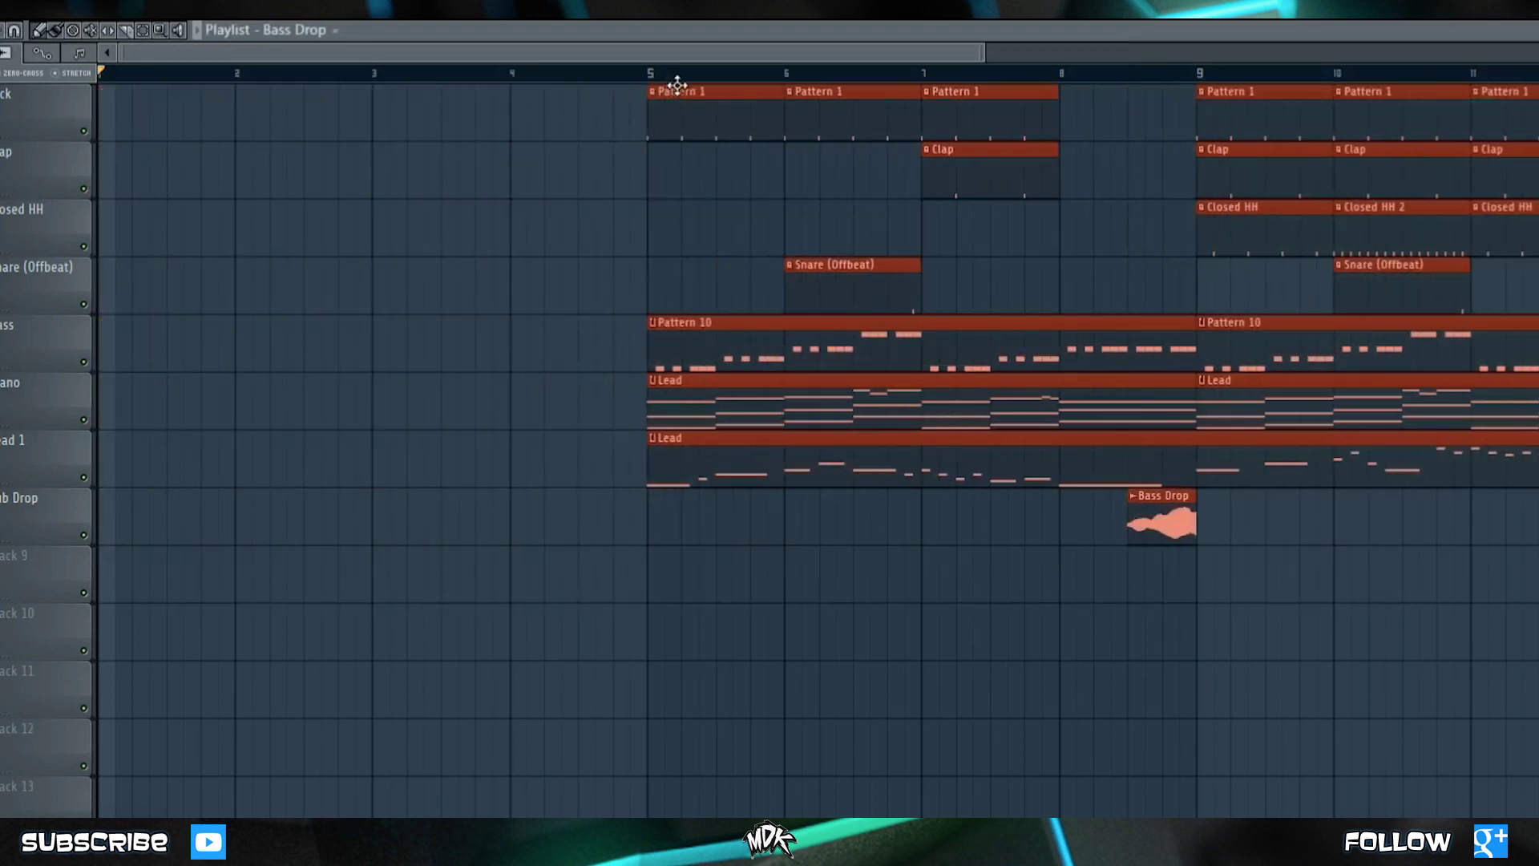
left_click(563, 235)
left_click(725, 392)
left_click_drag(714, 406, 111, 384)
right_click(104, 388)
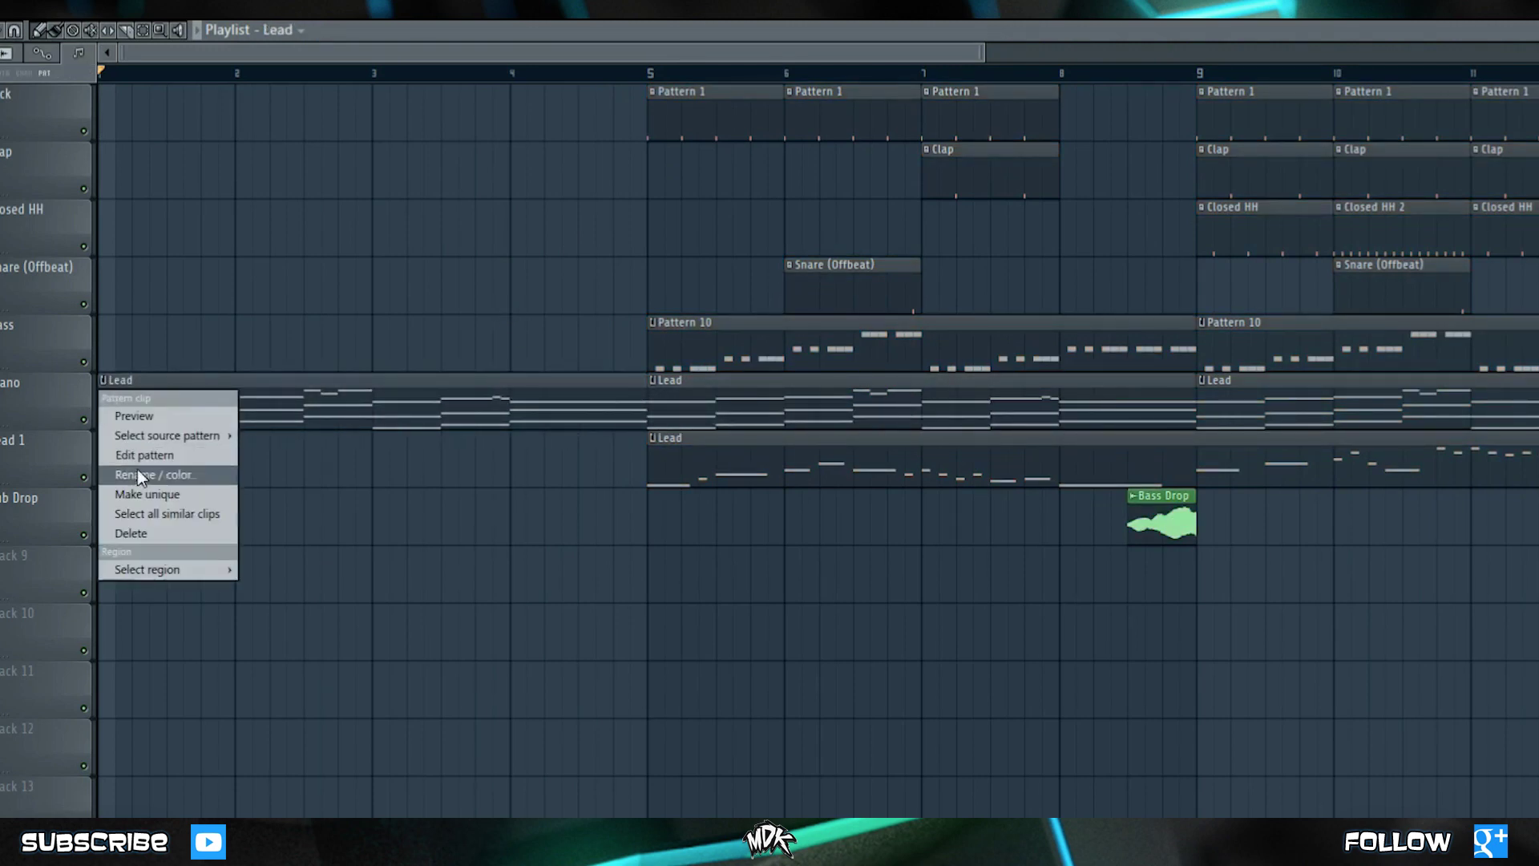
left_click(137, 474)
type("Piano Chords")
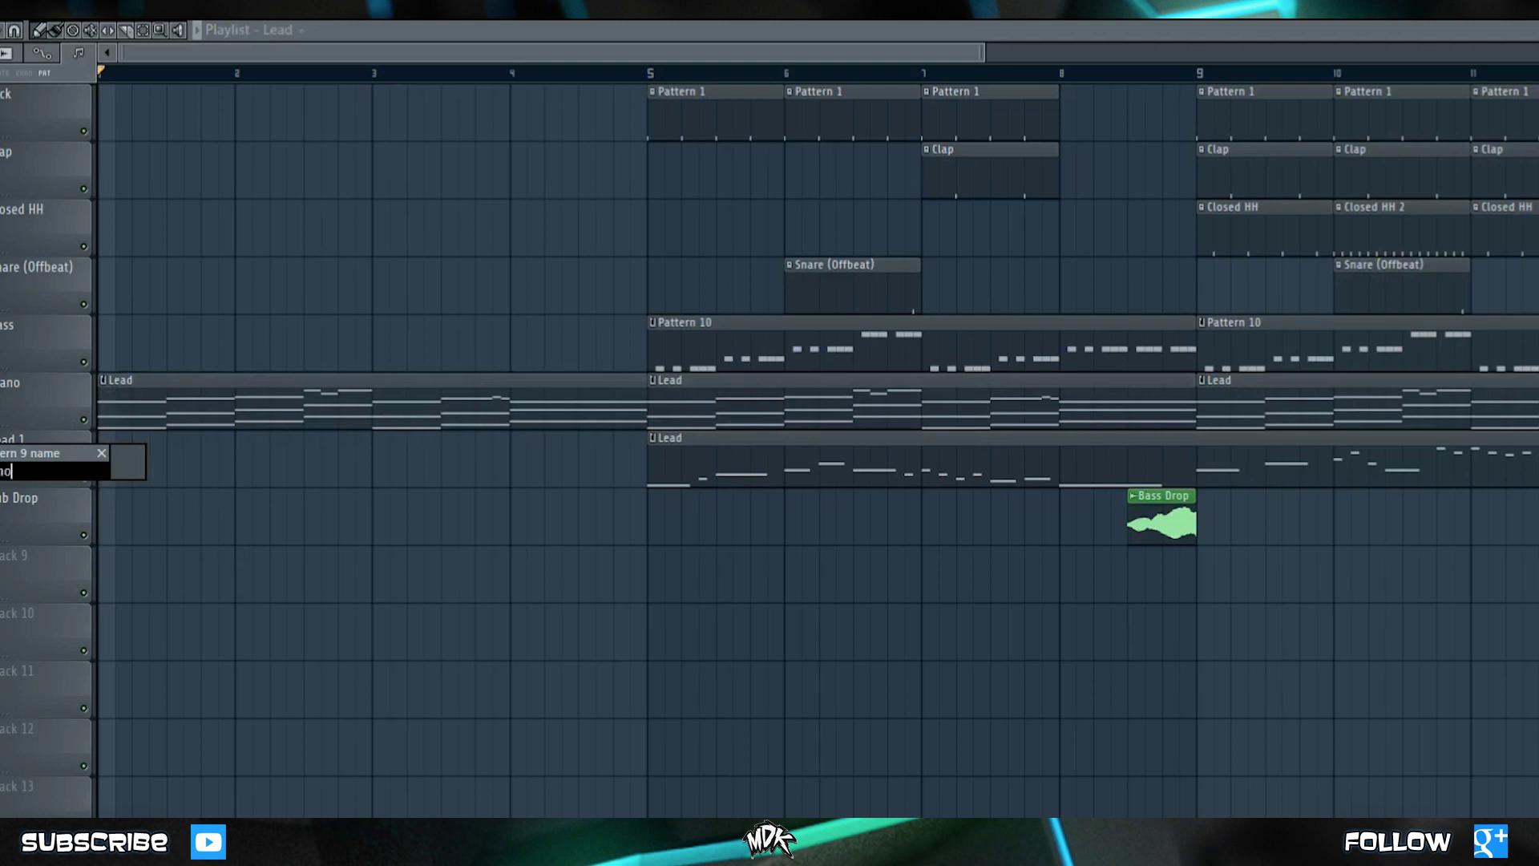
key("Return")
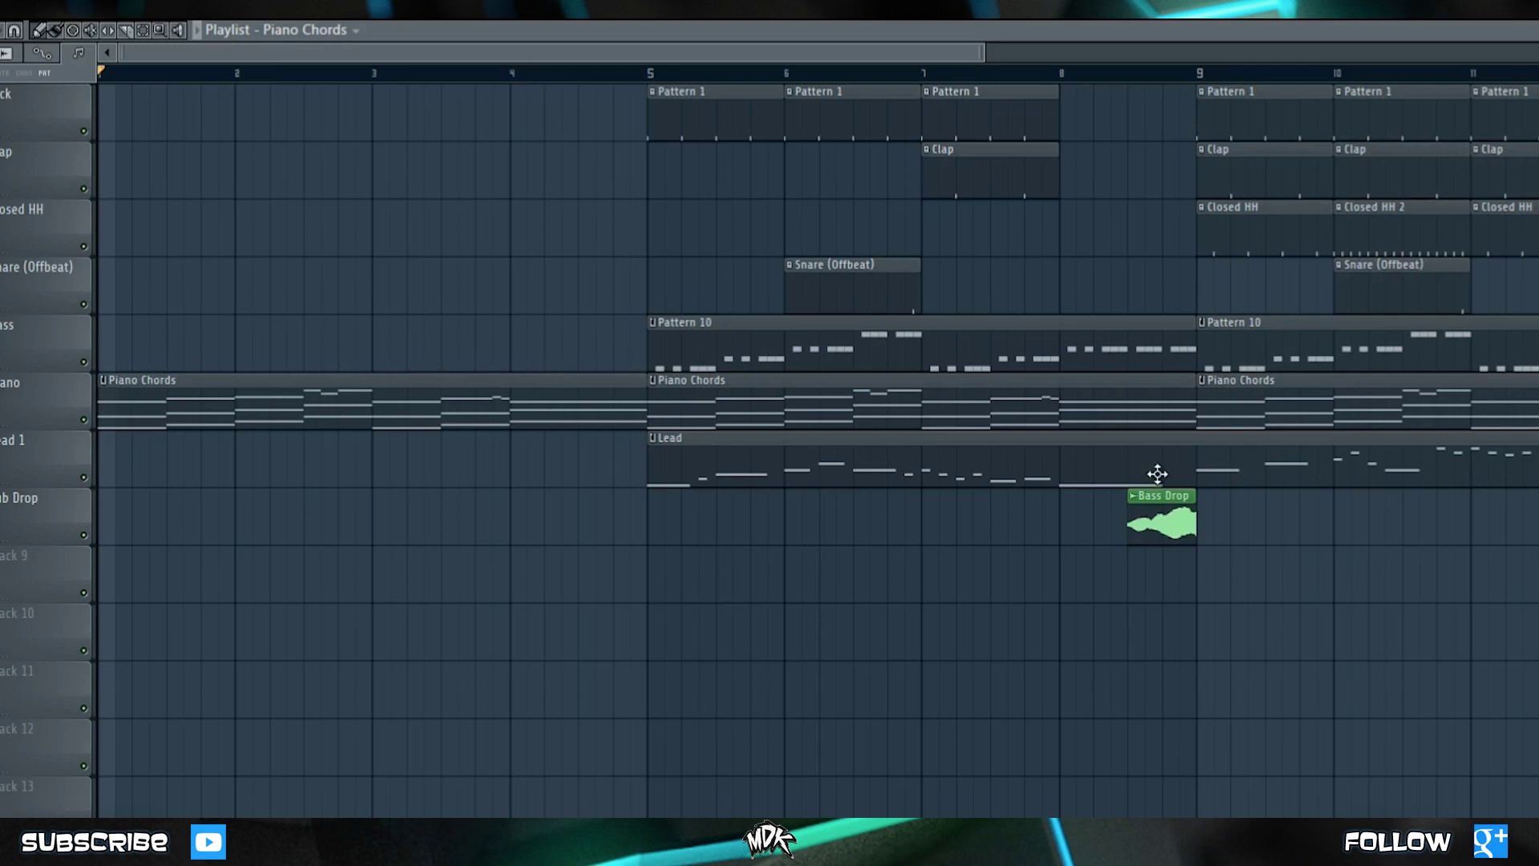
Step: Copy the Bass Drop to just before bar 5 and play the intro to check it
left_click_drag(1164, 512, 611, 507)
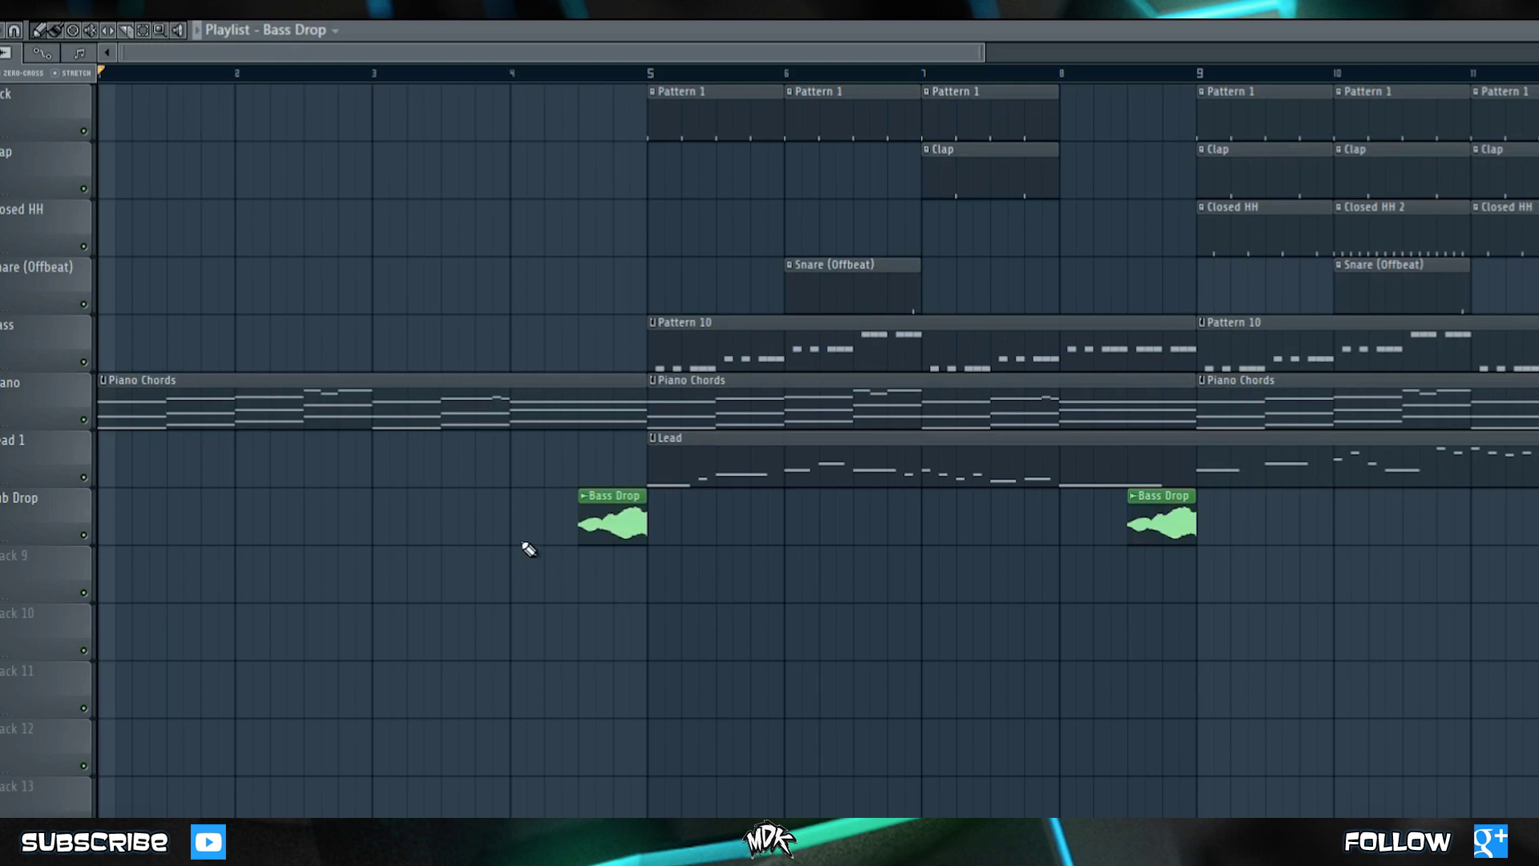
key("space")
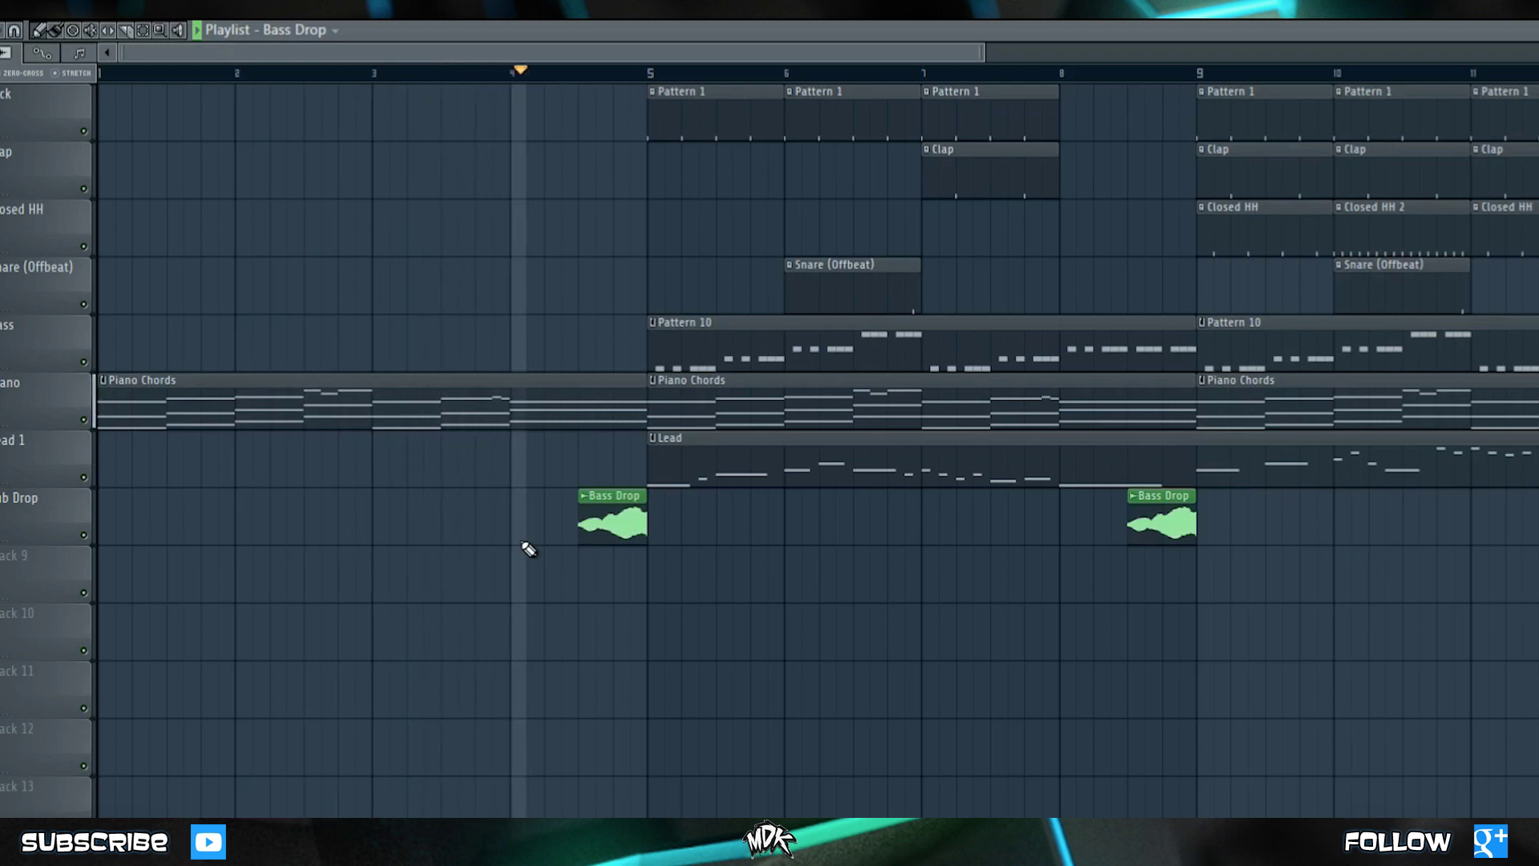
key("space")
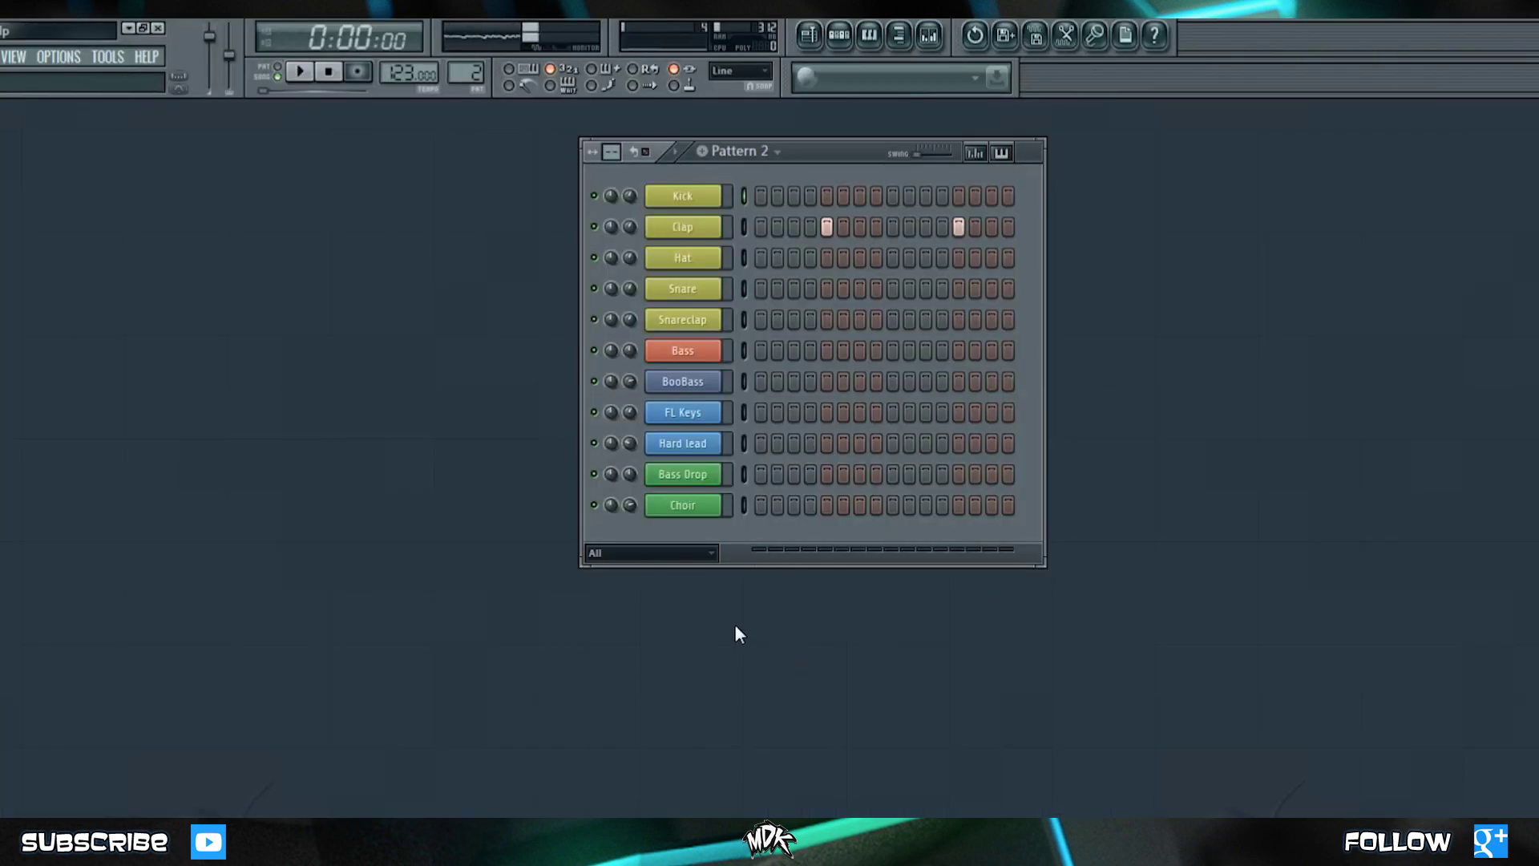
Step: Create an automation clip from the FL Keys channel volume knob
right_click(630, 415)
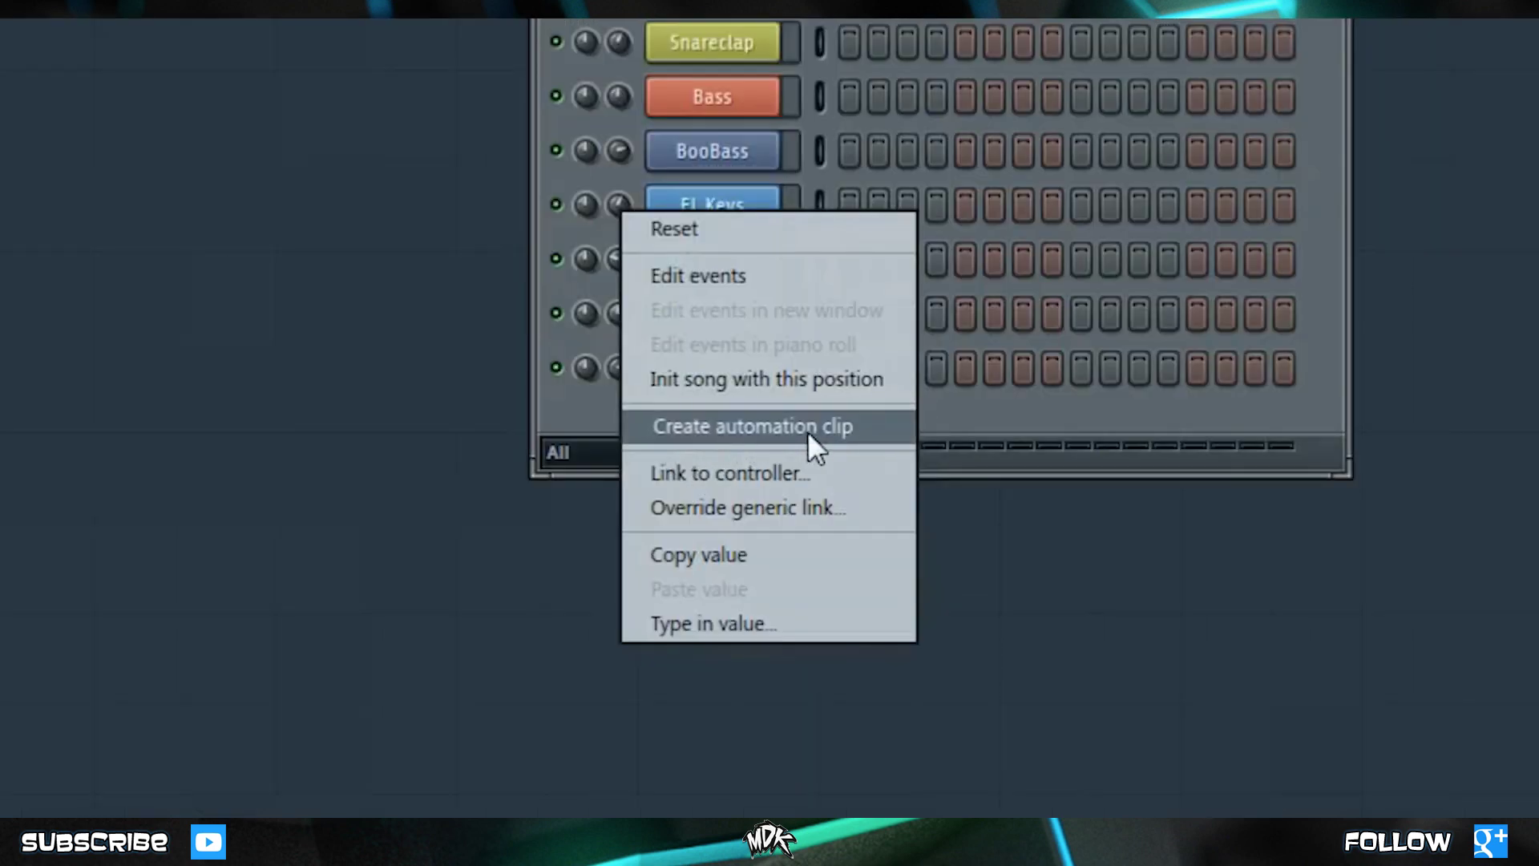
left_click(763, 426)
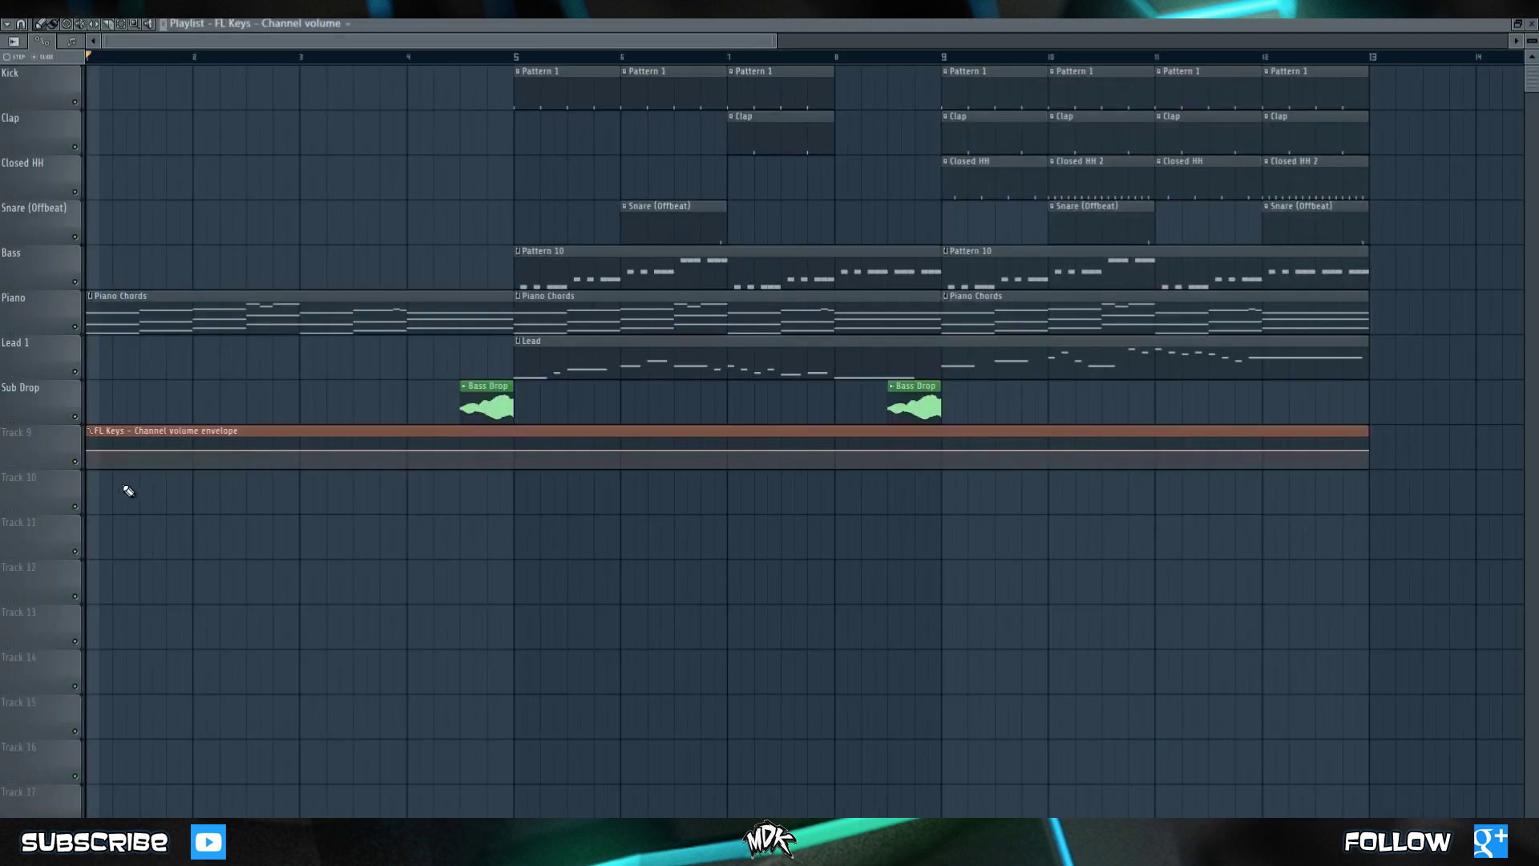
Step: Add and drag envelope points near the start to form the first rise and dip
right_click(142, 451)
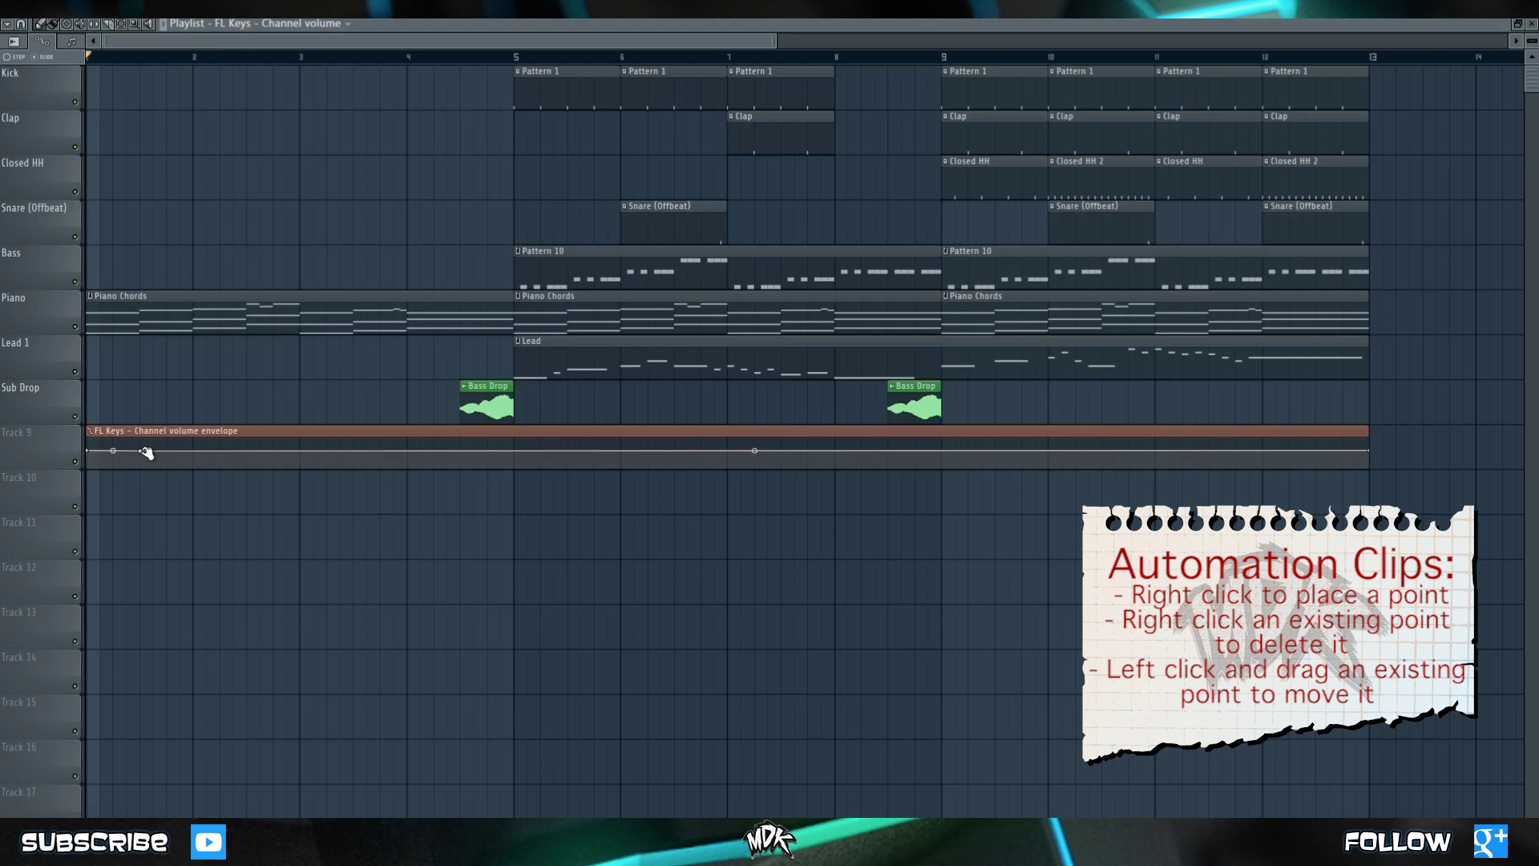
right_click(145, 452)
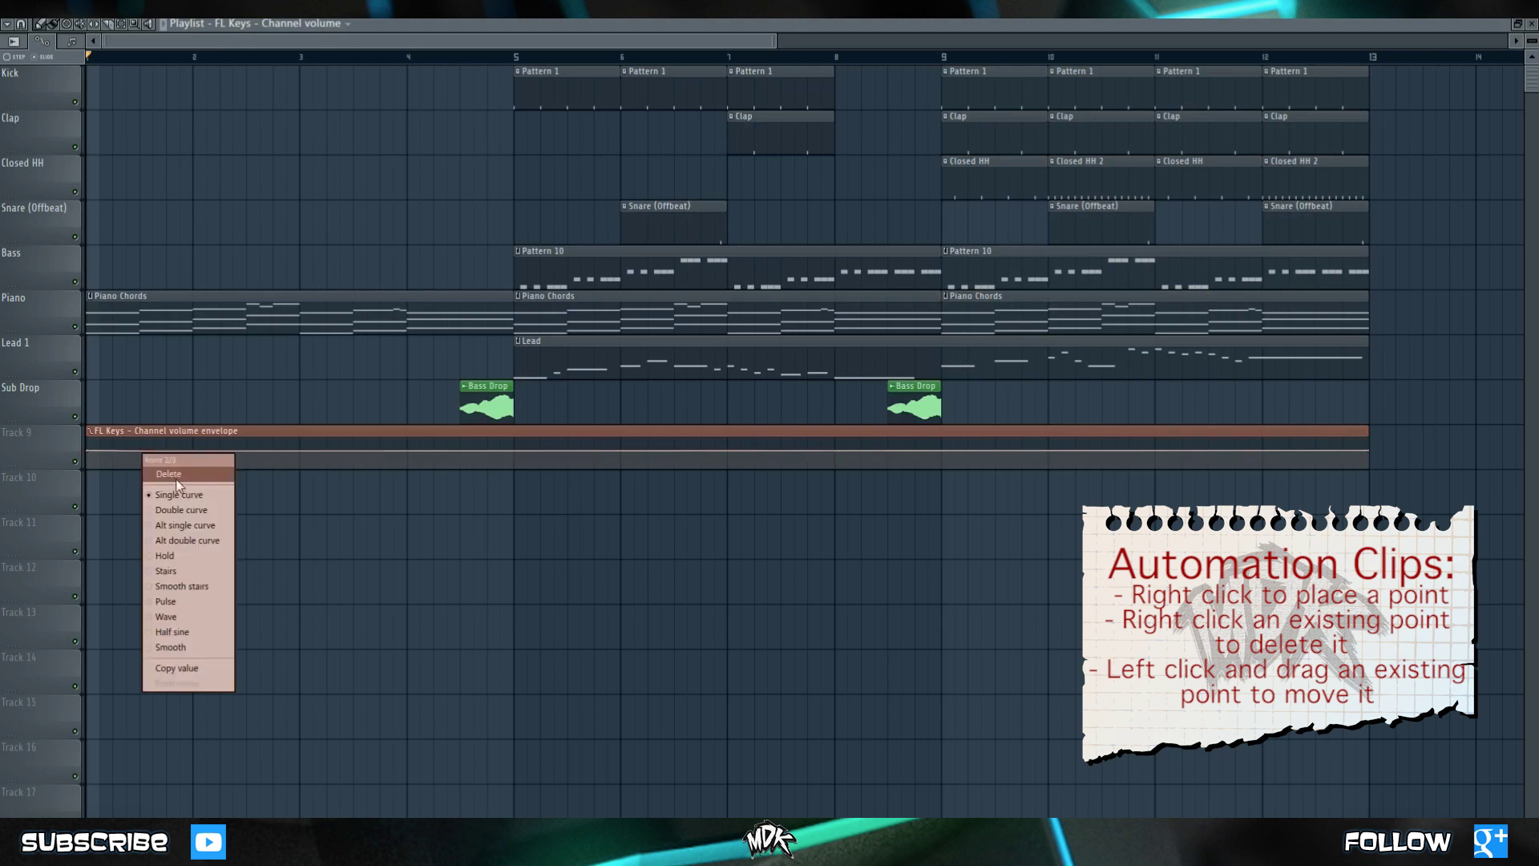
left_click(178, 480)
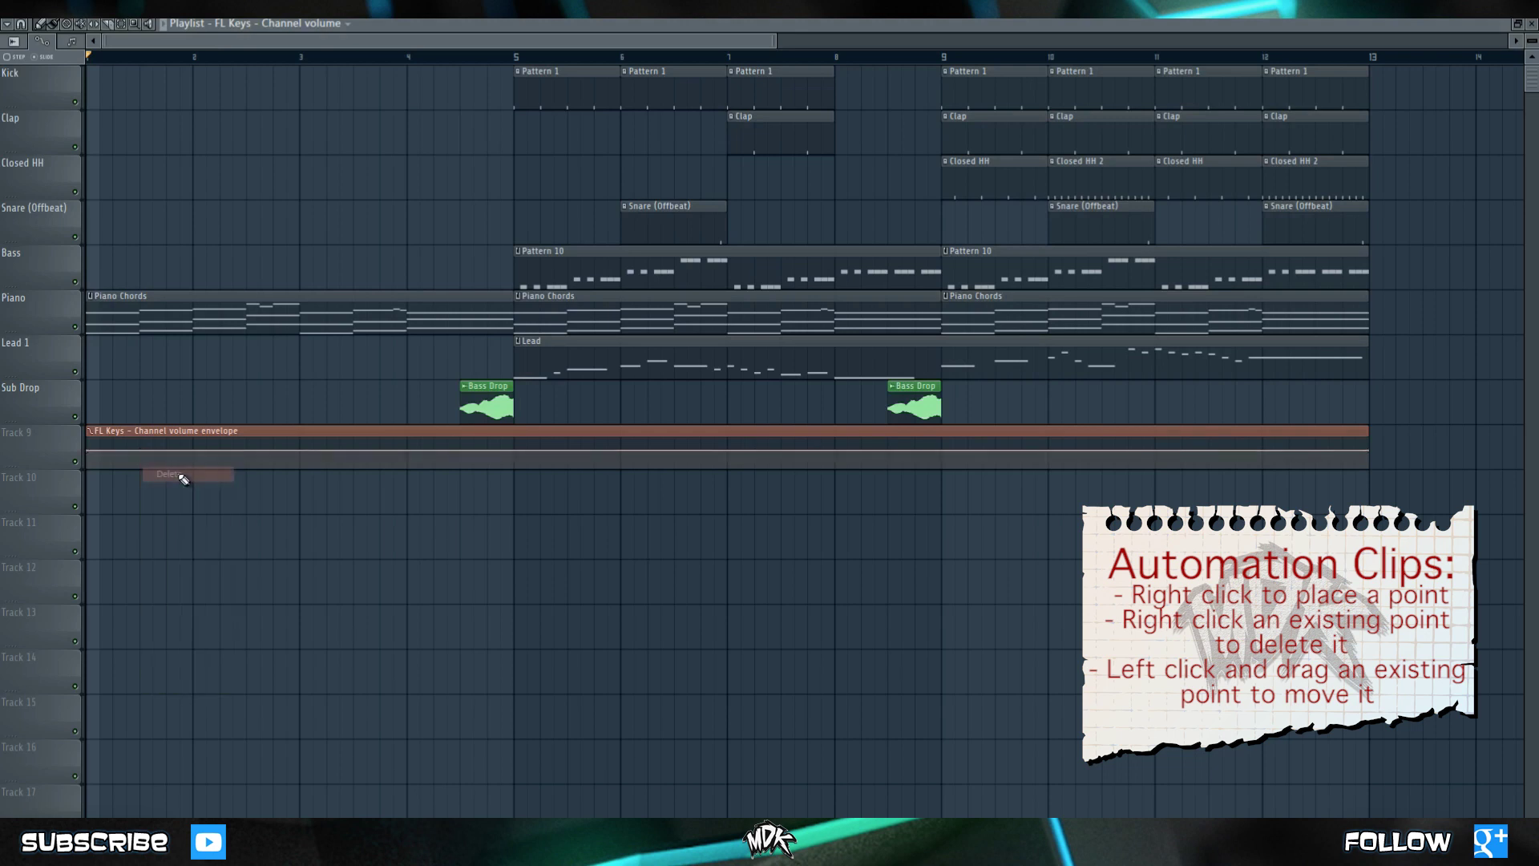
right_click(126, 453)
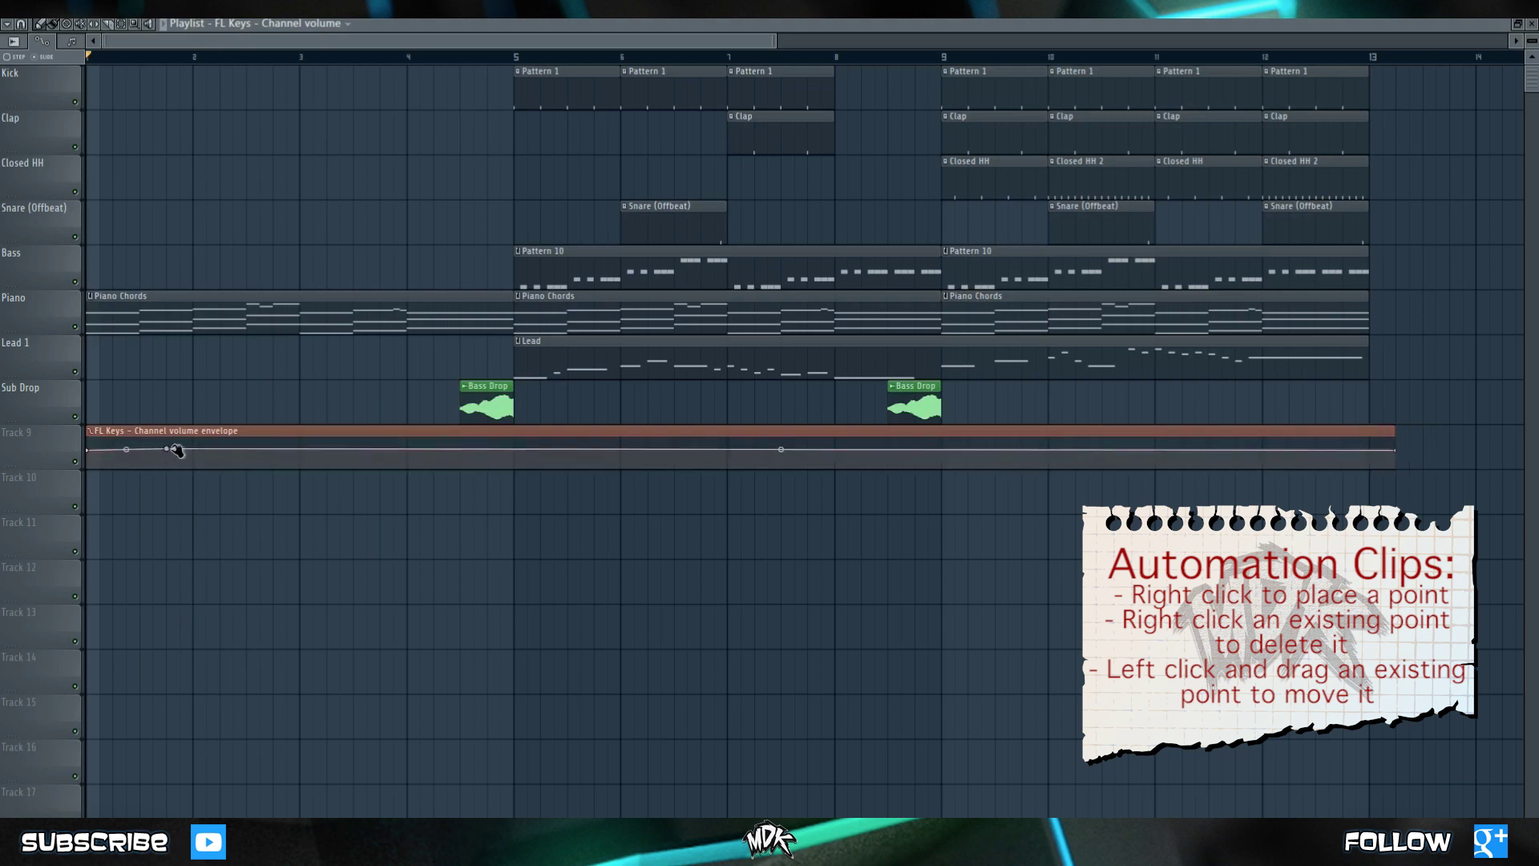
right_click(166, 456)
left_click_drag(180, 455, 262, 389)
scroll(240, 462, "up", 3)
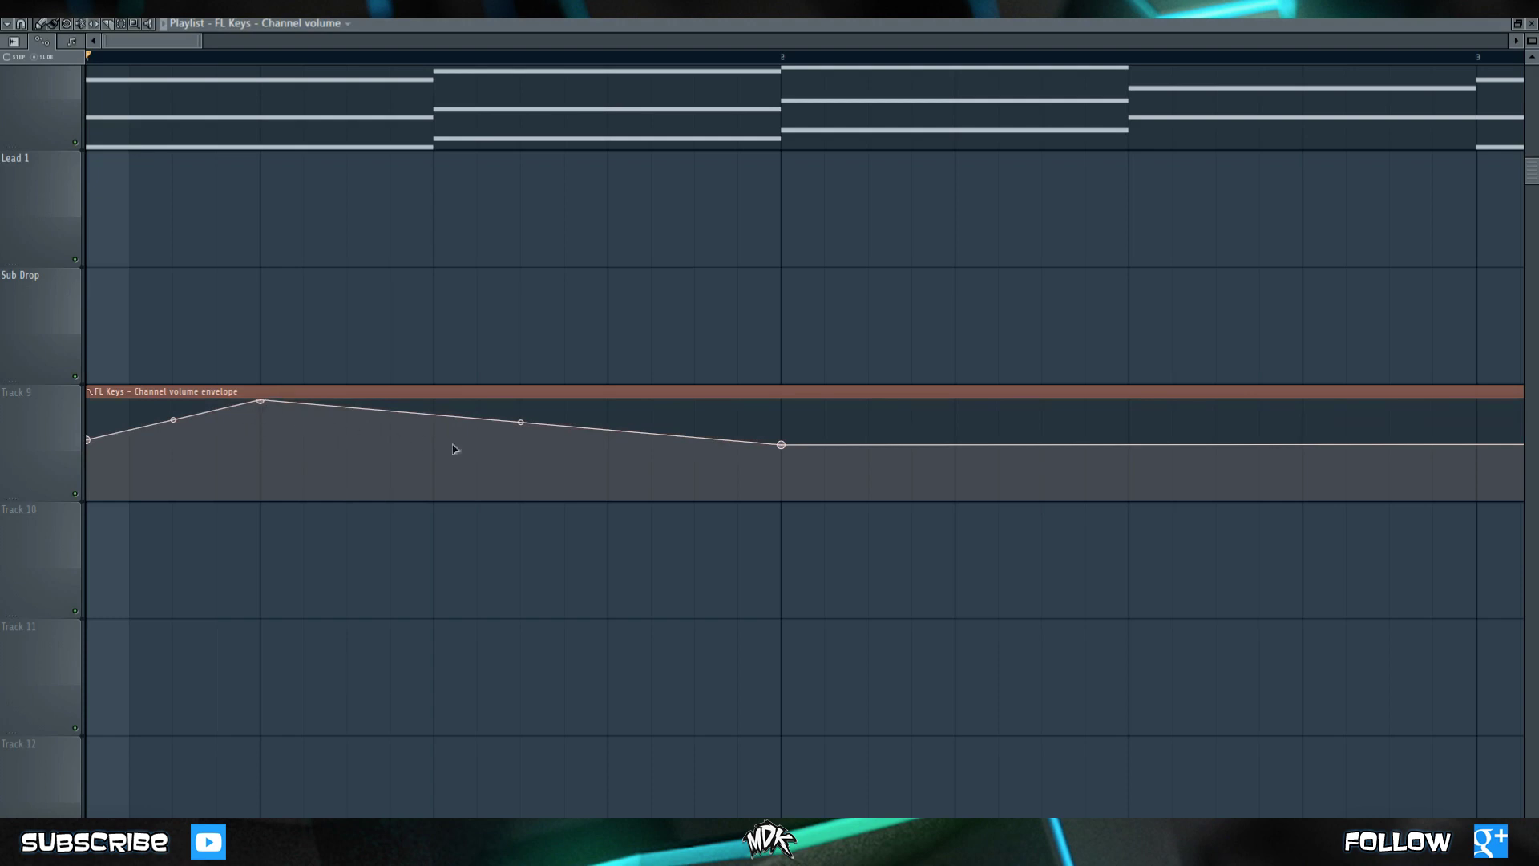
left_click_drag(455, 449, 434, 499)
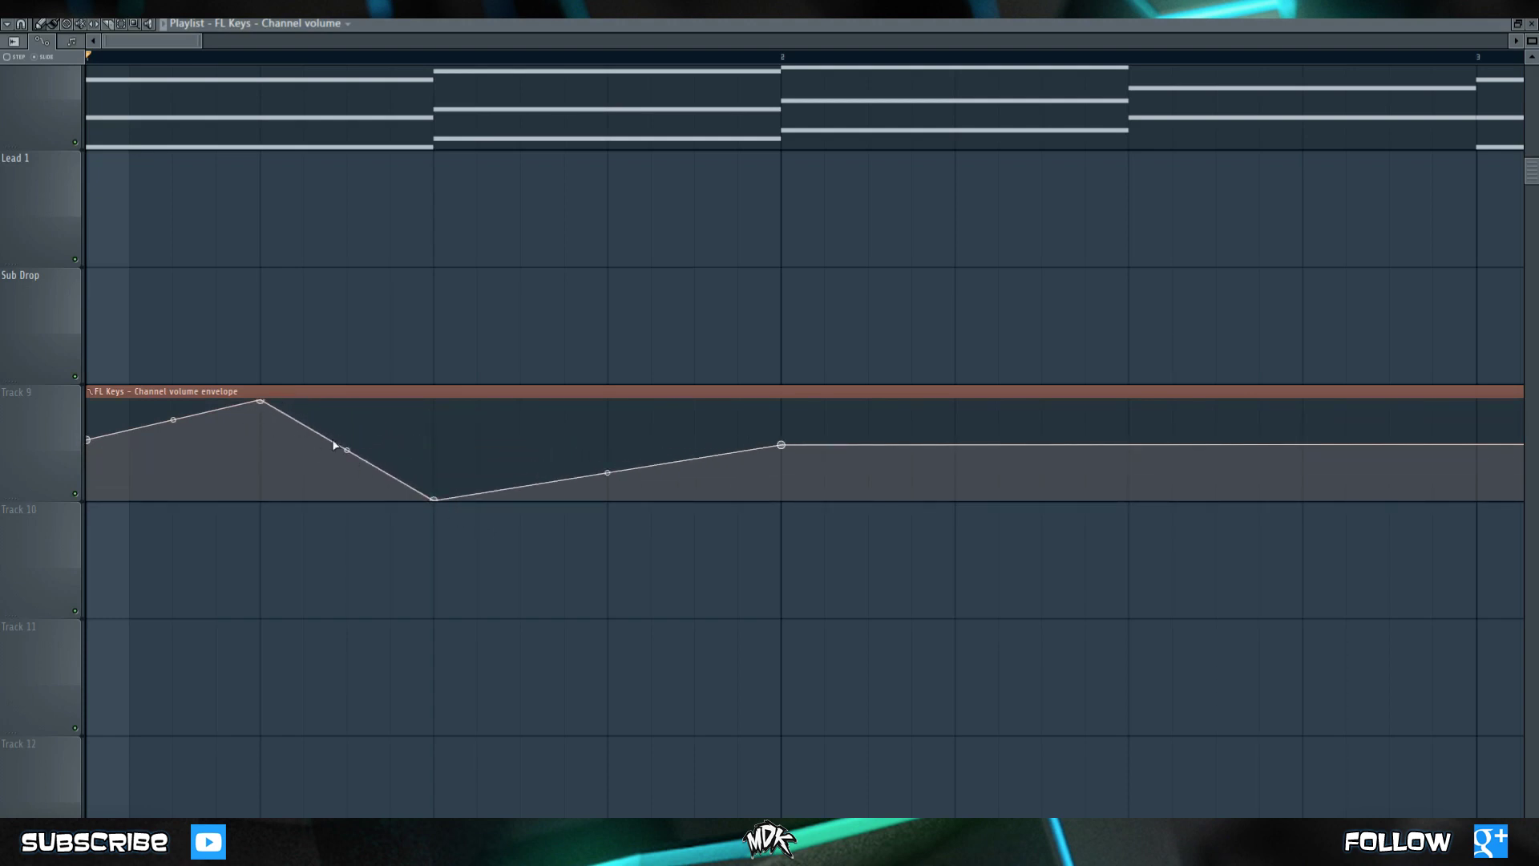
scroll(602, 449, "up", 2)
scroll(499, 457, "down", 6)
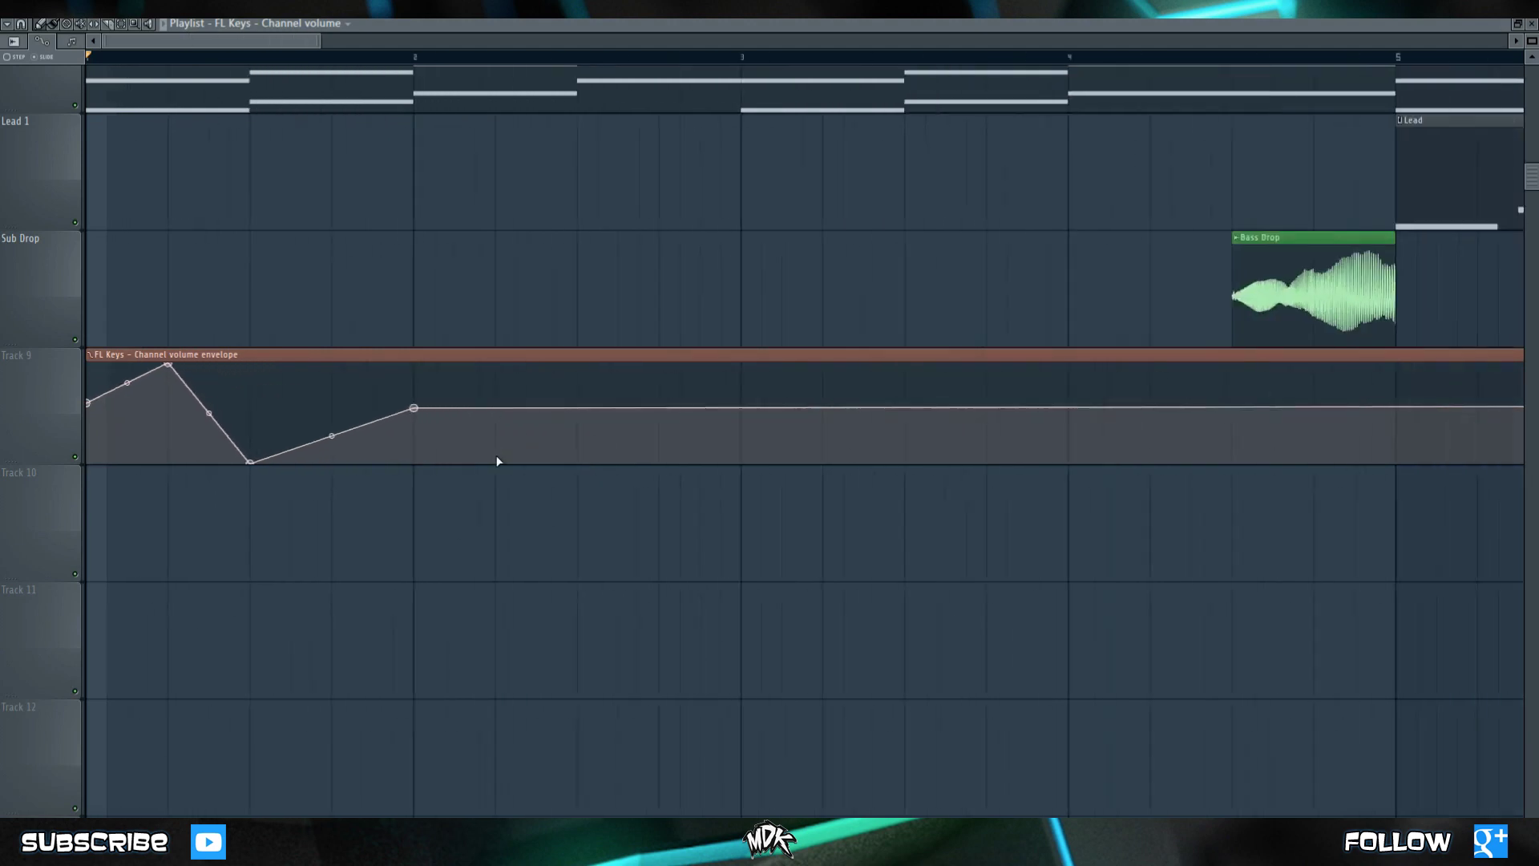
Step: Add alternating peaks and dips up to bar 5, level the tail, and audition the result
left_click(328, 428)
left_click(347, 455)
left_click(424, 402)
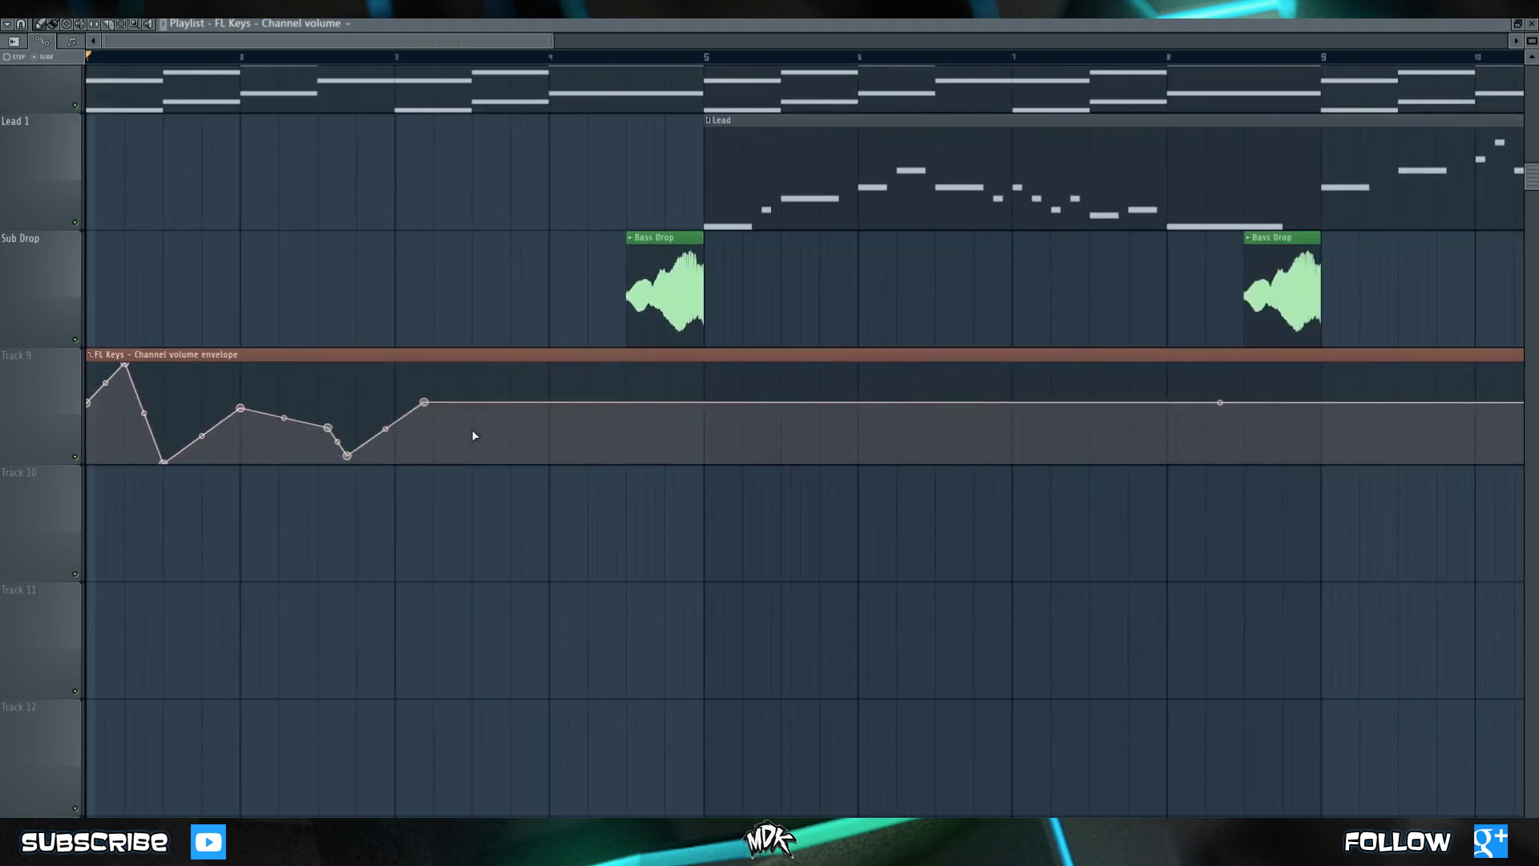
left_click(472, 439)
left_click(540, 397)
left_click(568, 444)
left_click(646, 377)
left_click(674, 436)
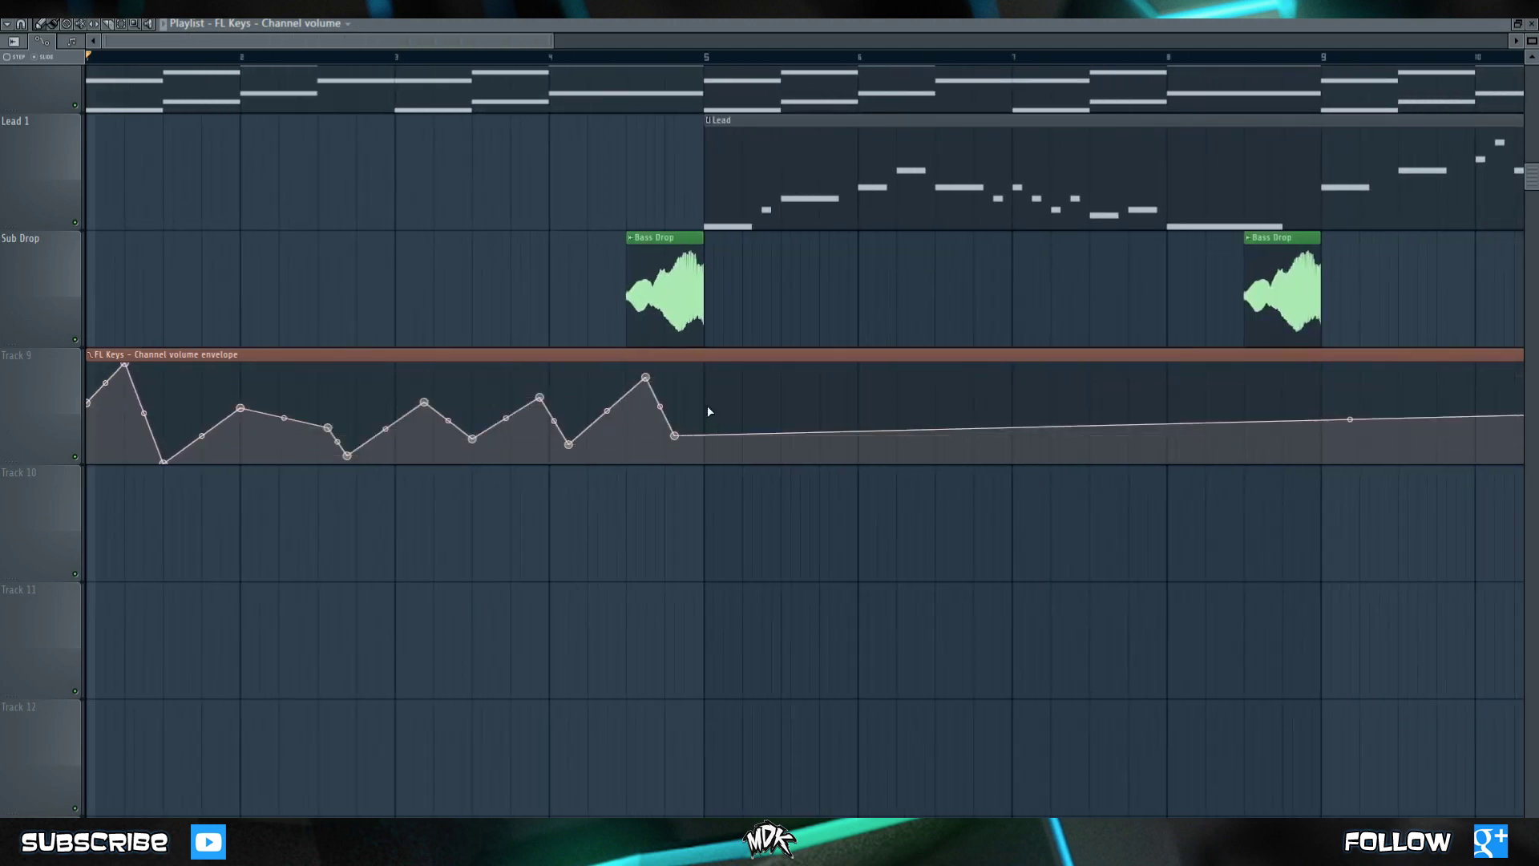
left_click(704, 406)
key("space")
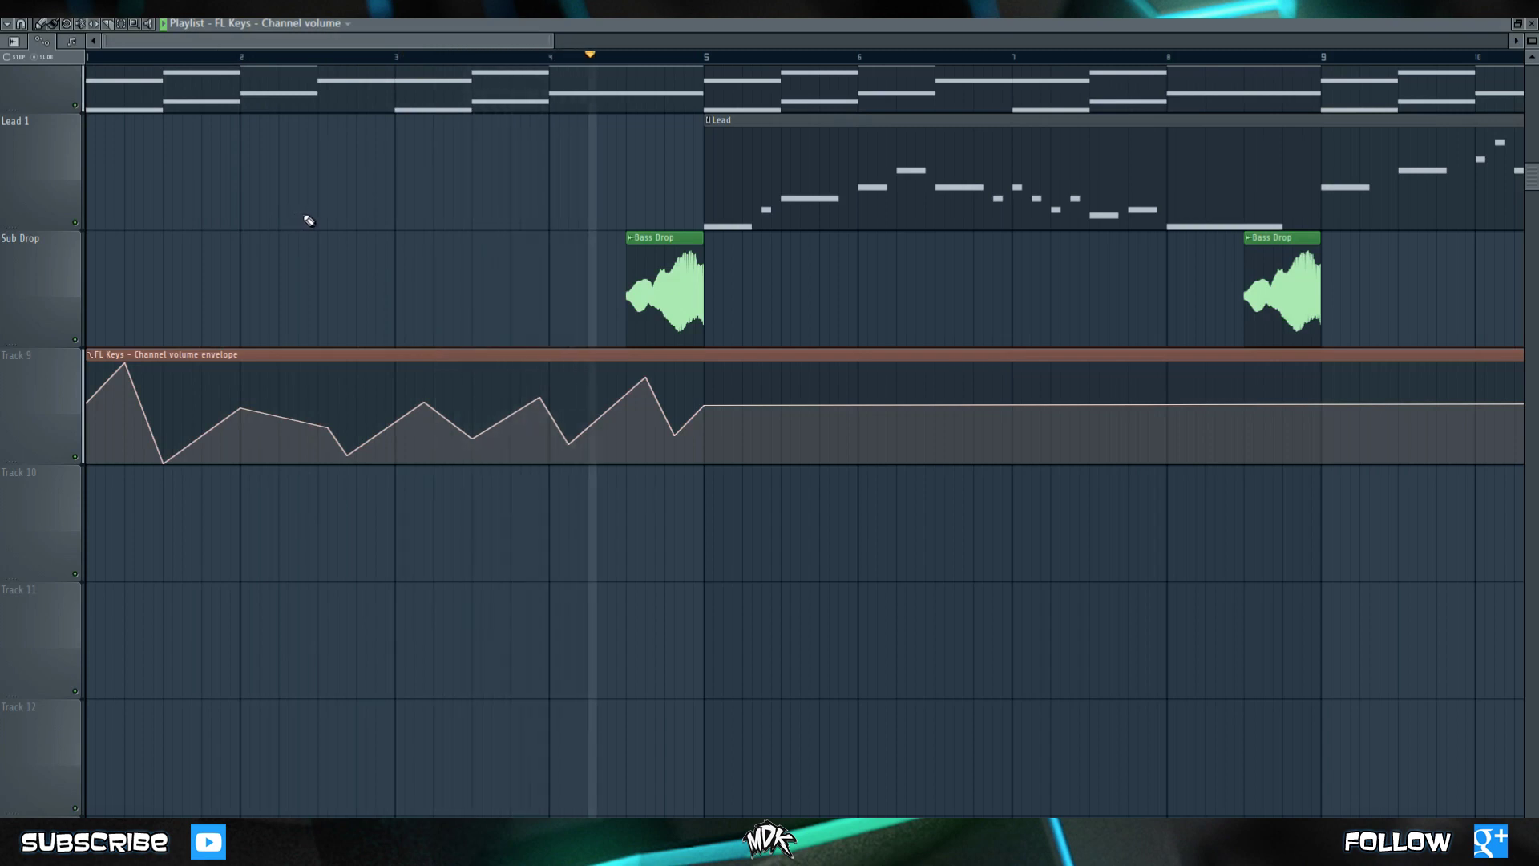
key("space")
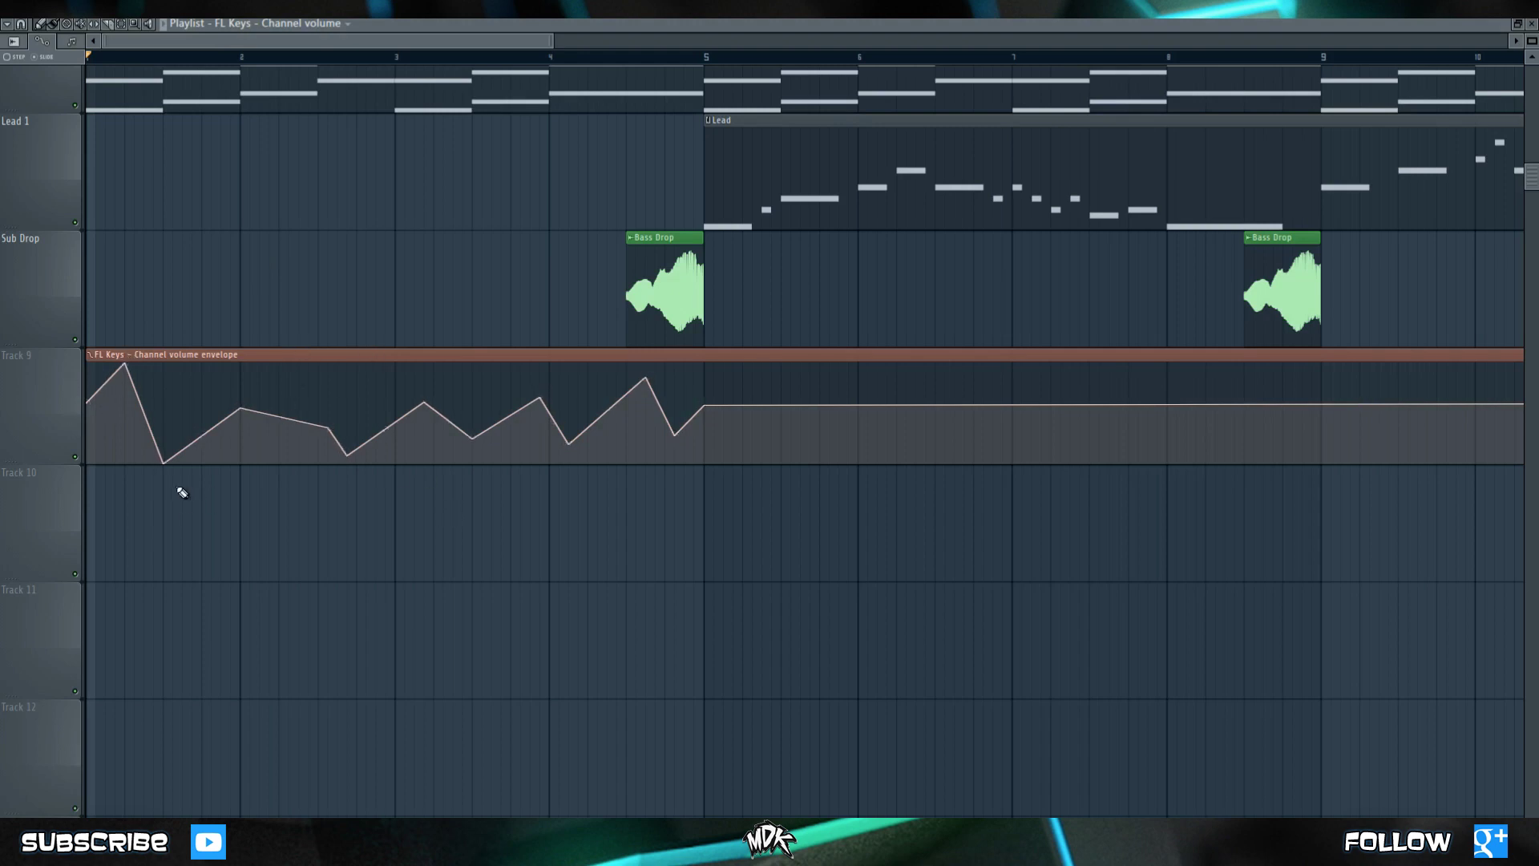
Step: Undo the zigzag points, move a point to bar 3 and drag it down to silence
scroll(349, 369, "down", 1)
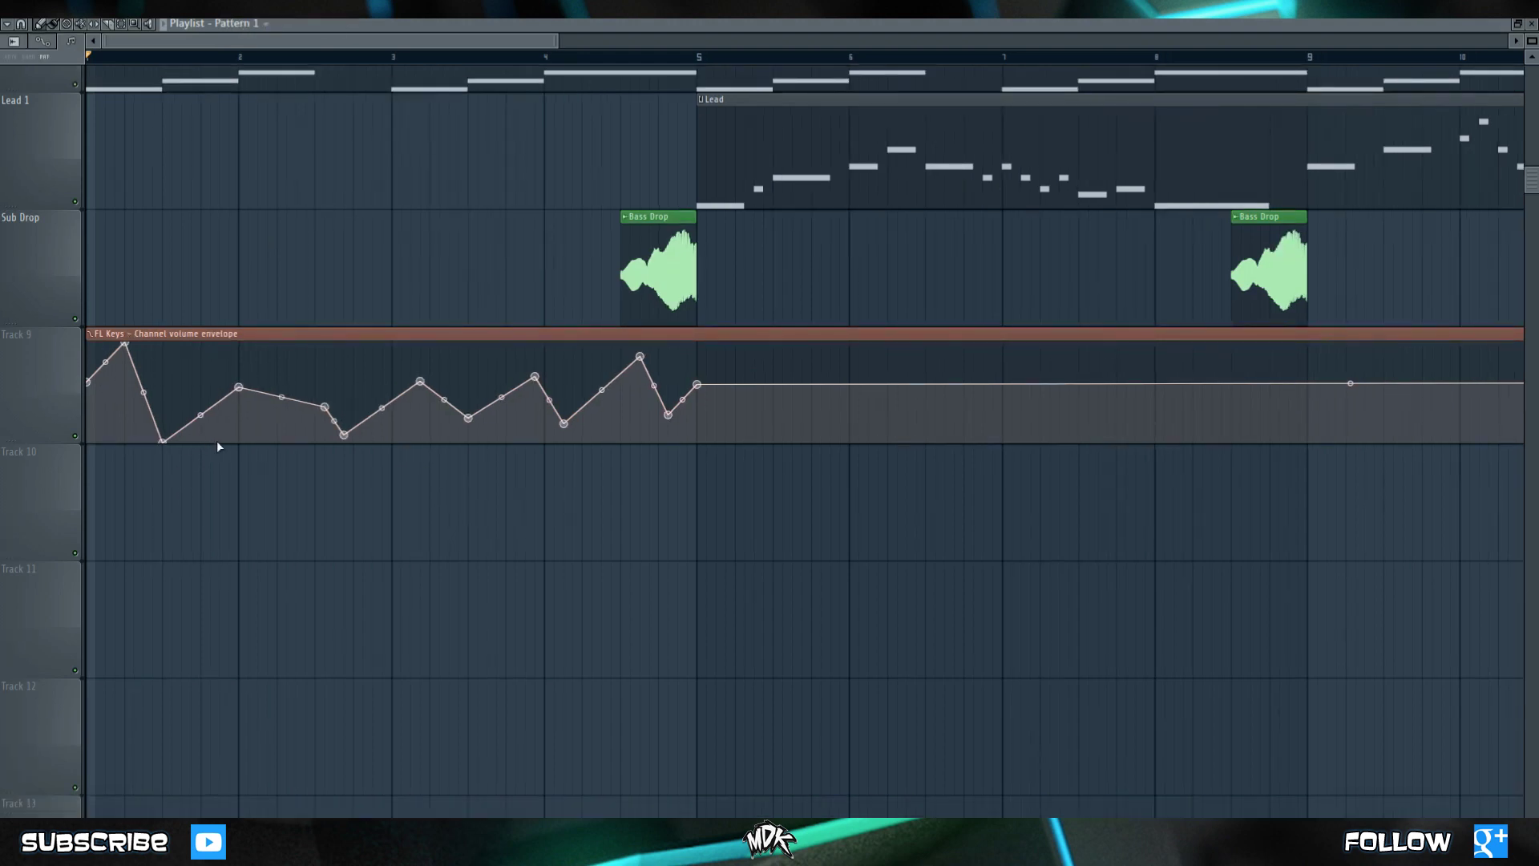
key("ctrl+alt+z")
key("ctrl+alt+z")
key("ctrl+alt+z")
key("ctrl+alt+z")
key("ctrl+alt+z")
key("ctrl+alt+z")
key("ctrl+alt+z")
key("ctrl+alt+z")
key("ctrl+alt+z")
key("ctrl+alt+z")
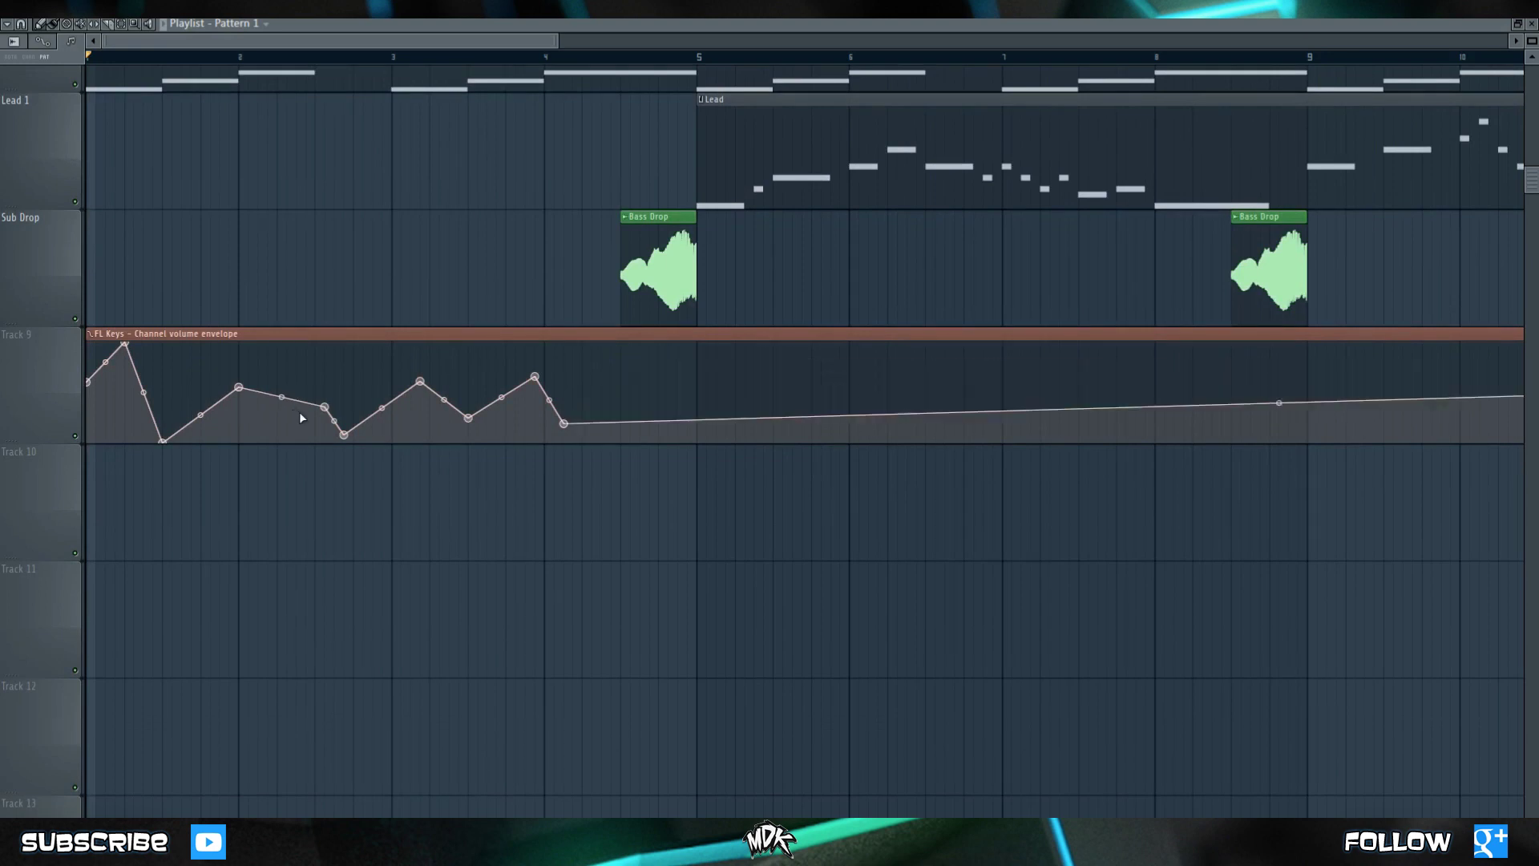
key("ctrl+alt+z")
key("ctrl+alt+z")
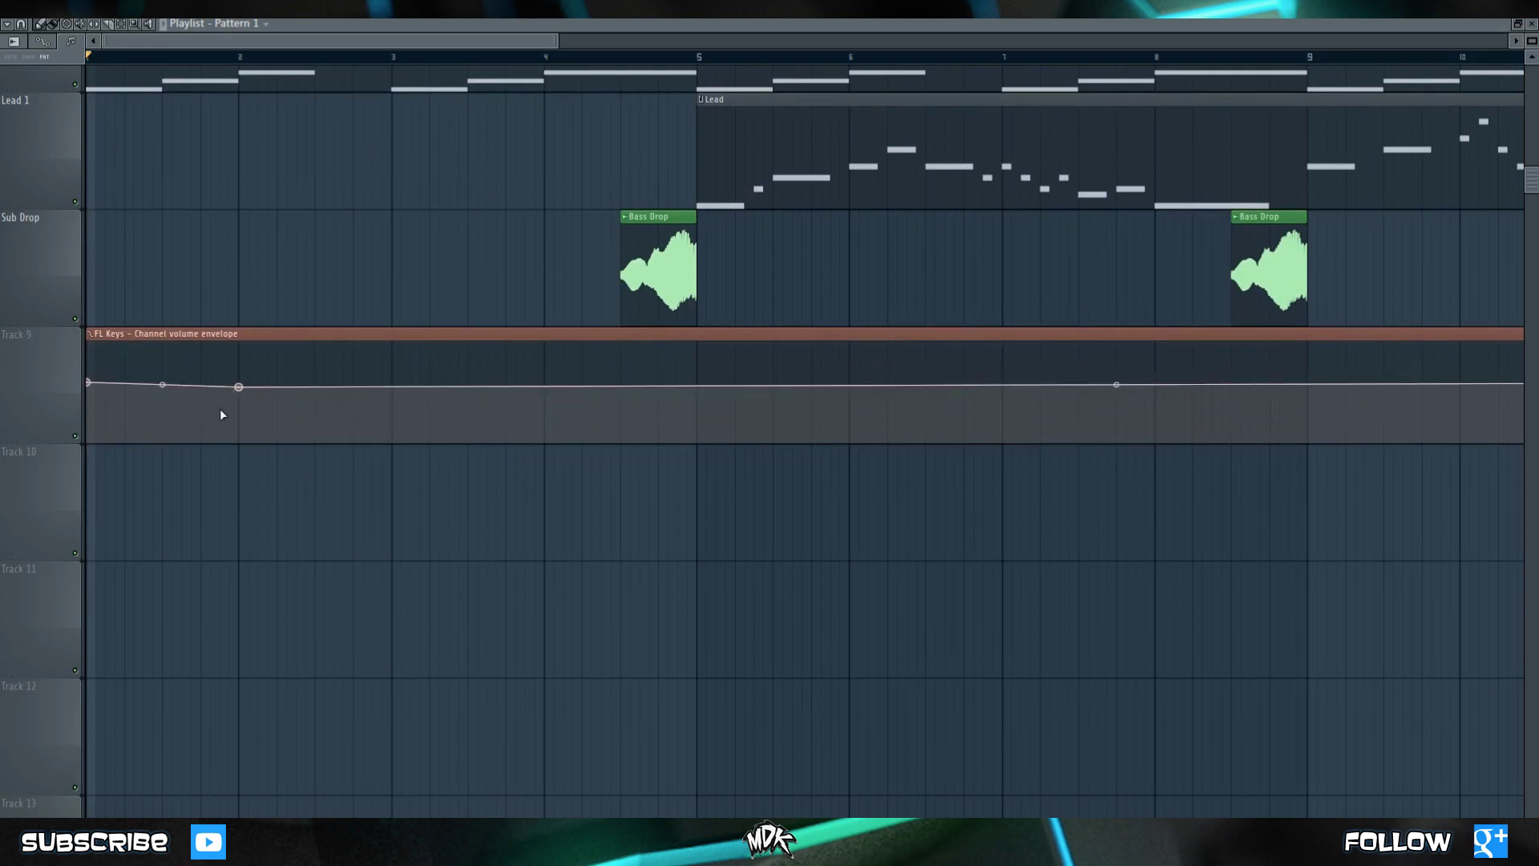
left_click_drag(238, 387, 396, 381)
left_click_drag(703, 382, 699, 383)
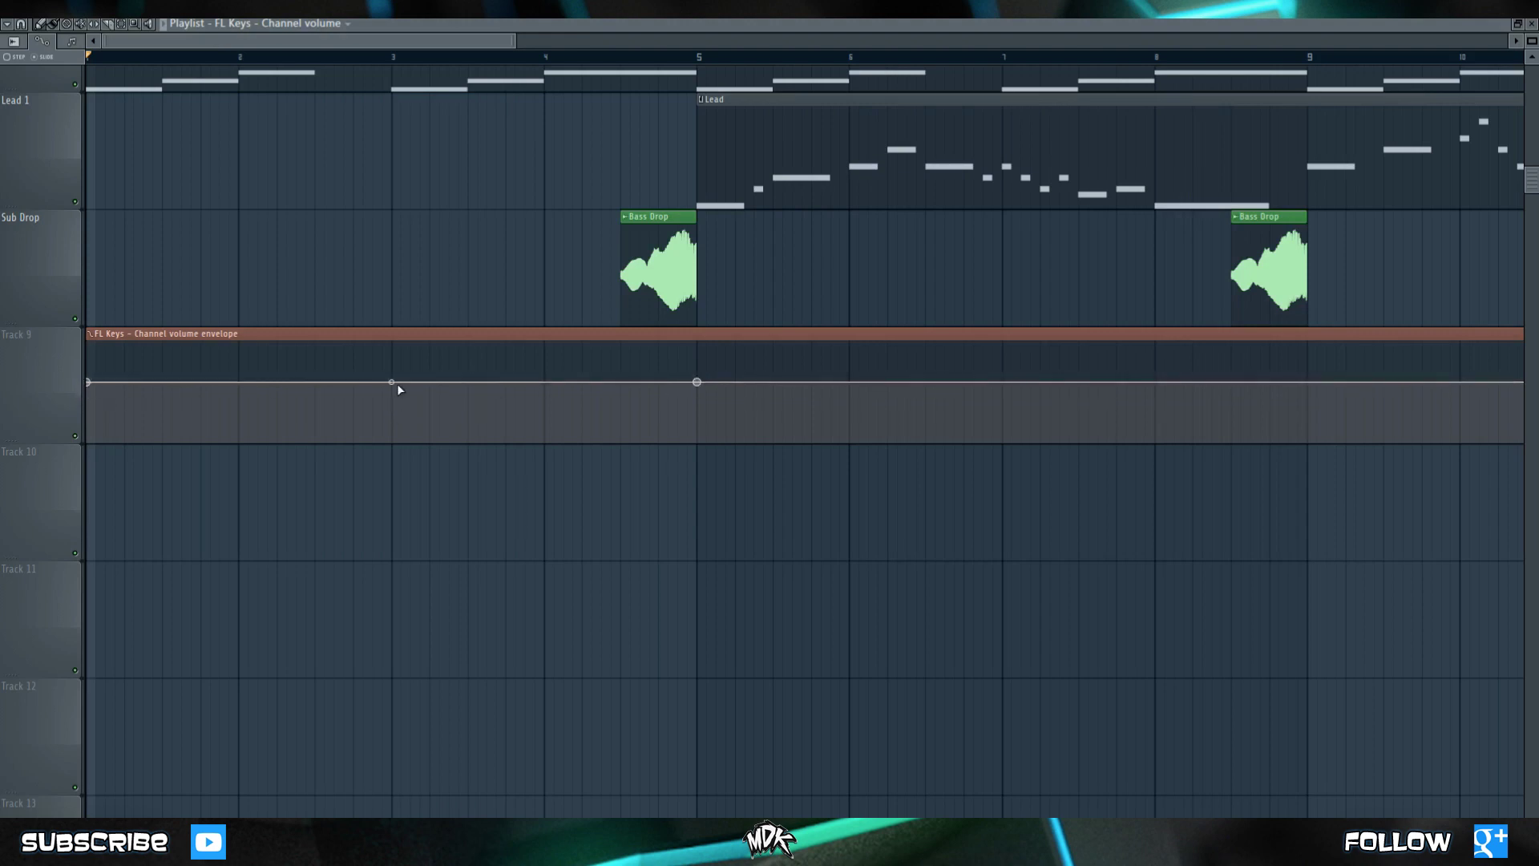
left_click_drag(397, 380, 406, 451)
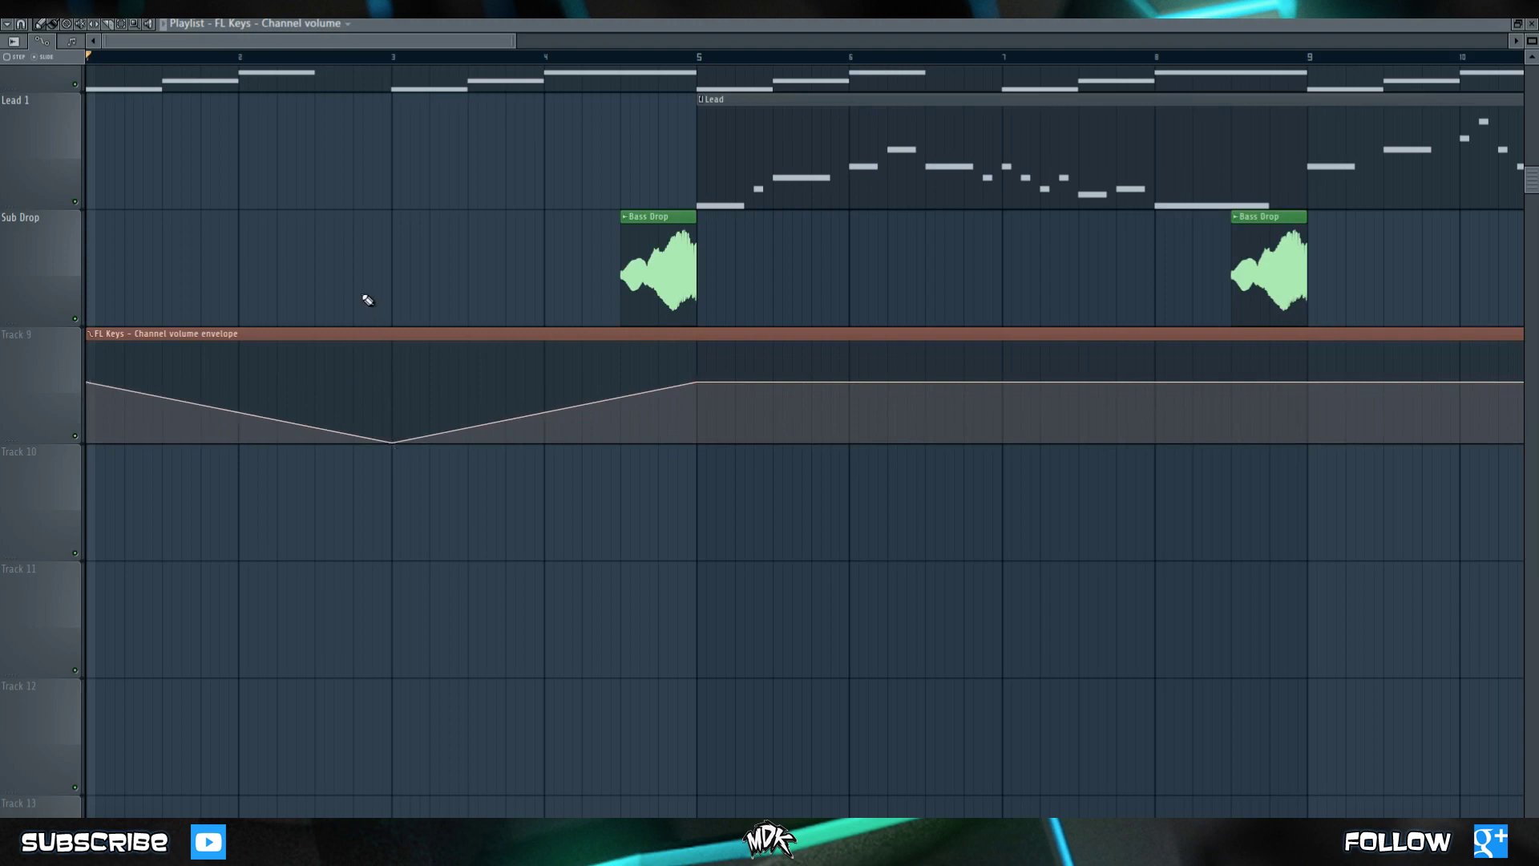
left_click(400, 533)
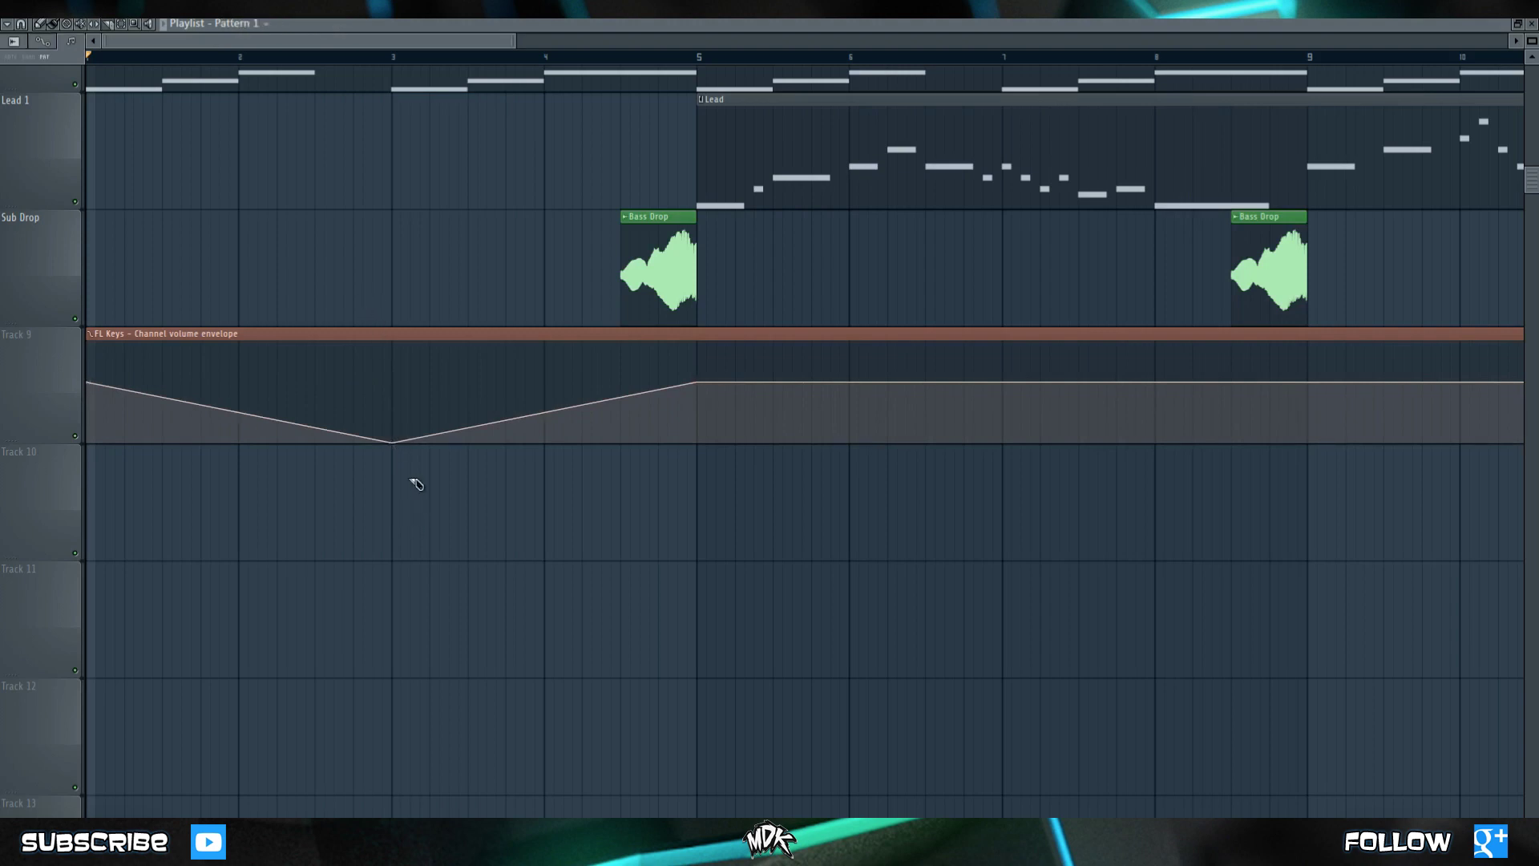
Step: Slice the envelope at bar 3, delete its first part, and trim Piano Chords to start at bar 3
left_click(402, 401)
right_click(313, 391)
scroll(295, 390, "up", 4)
scroll(295, 390, "down", 2)
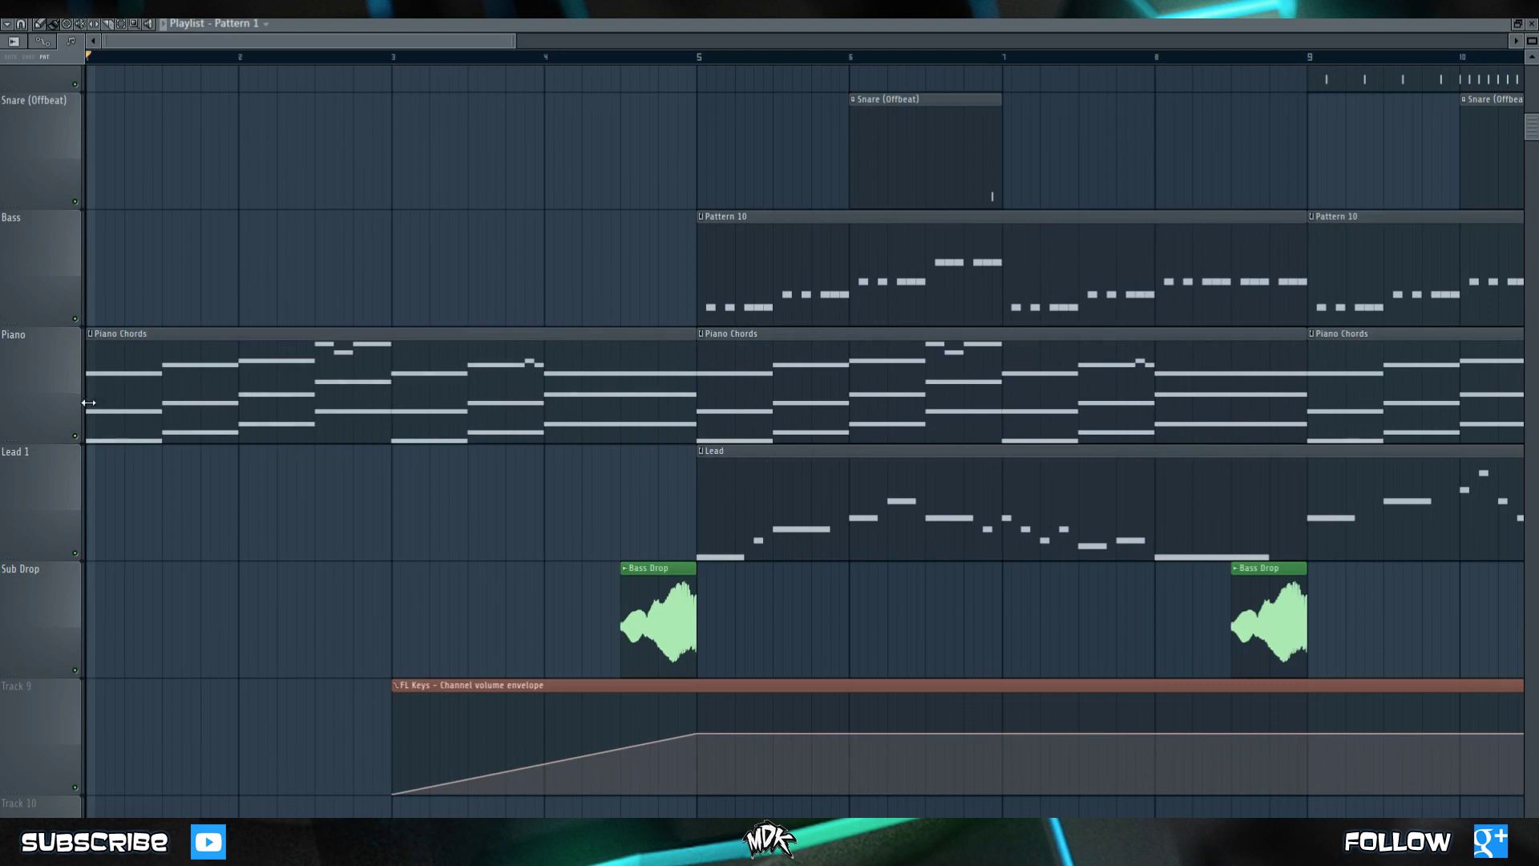
left_click_drag(93, 400, 393, 413)
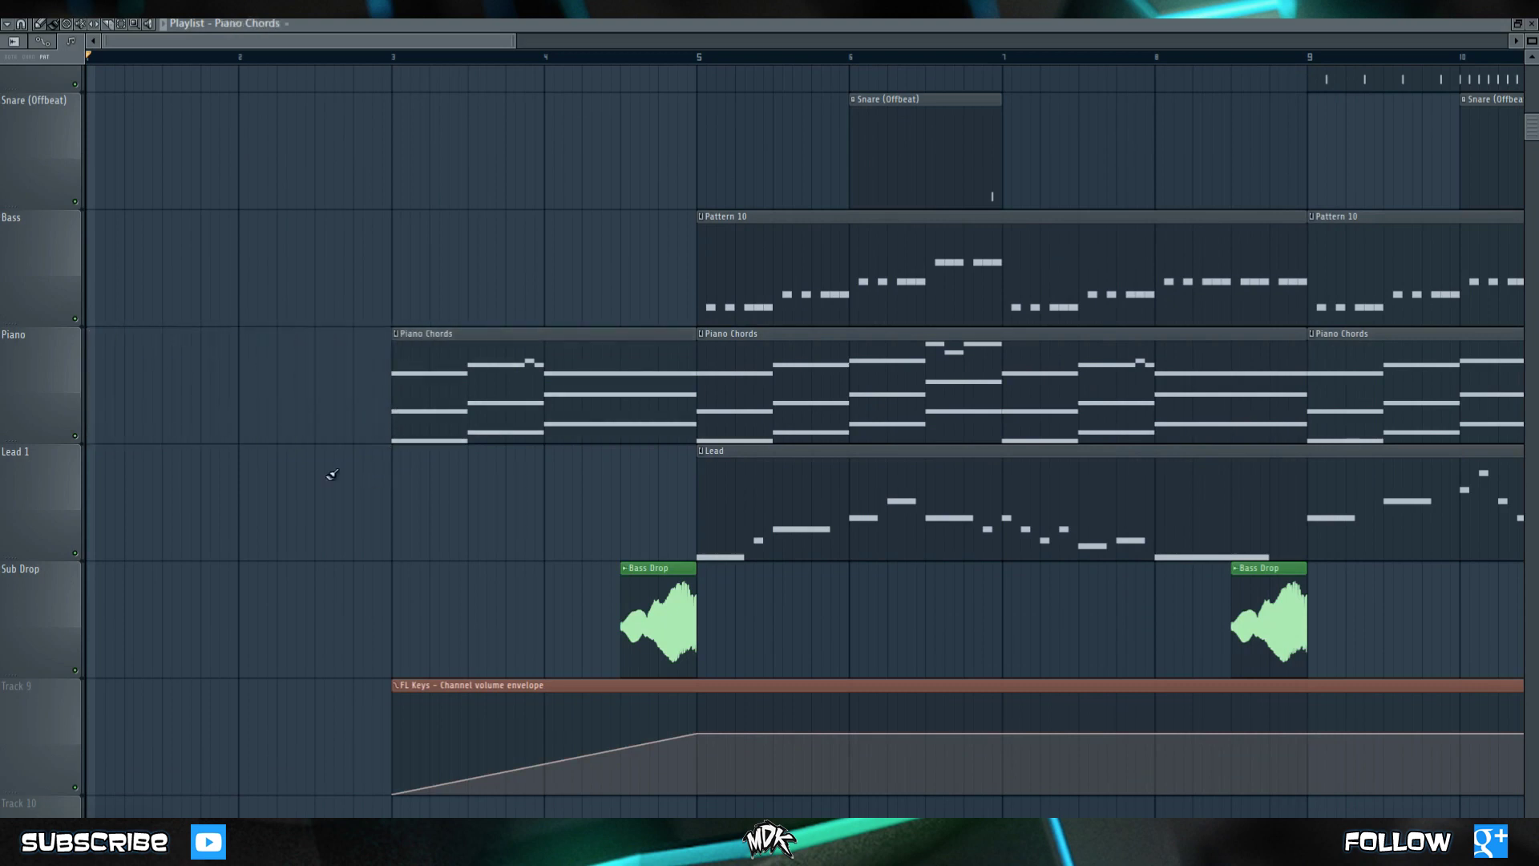
Step: Select all clips and move them two bars earlier so the song starts at bar 1
scroll(321, 474, "down", 1)
scroll(254, 473, "down", 3)
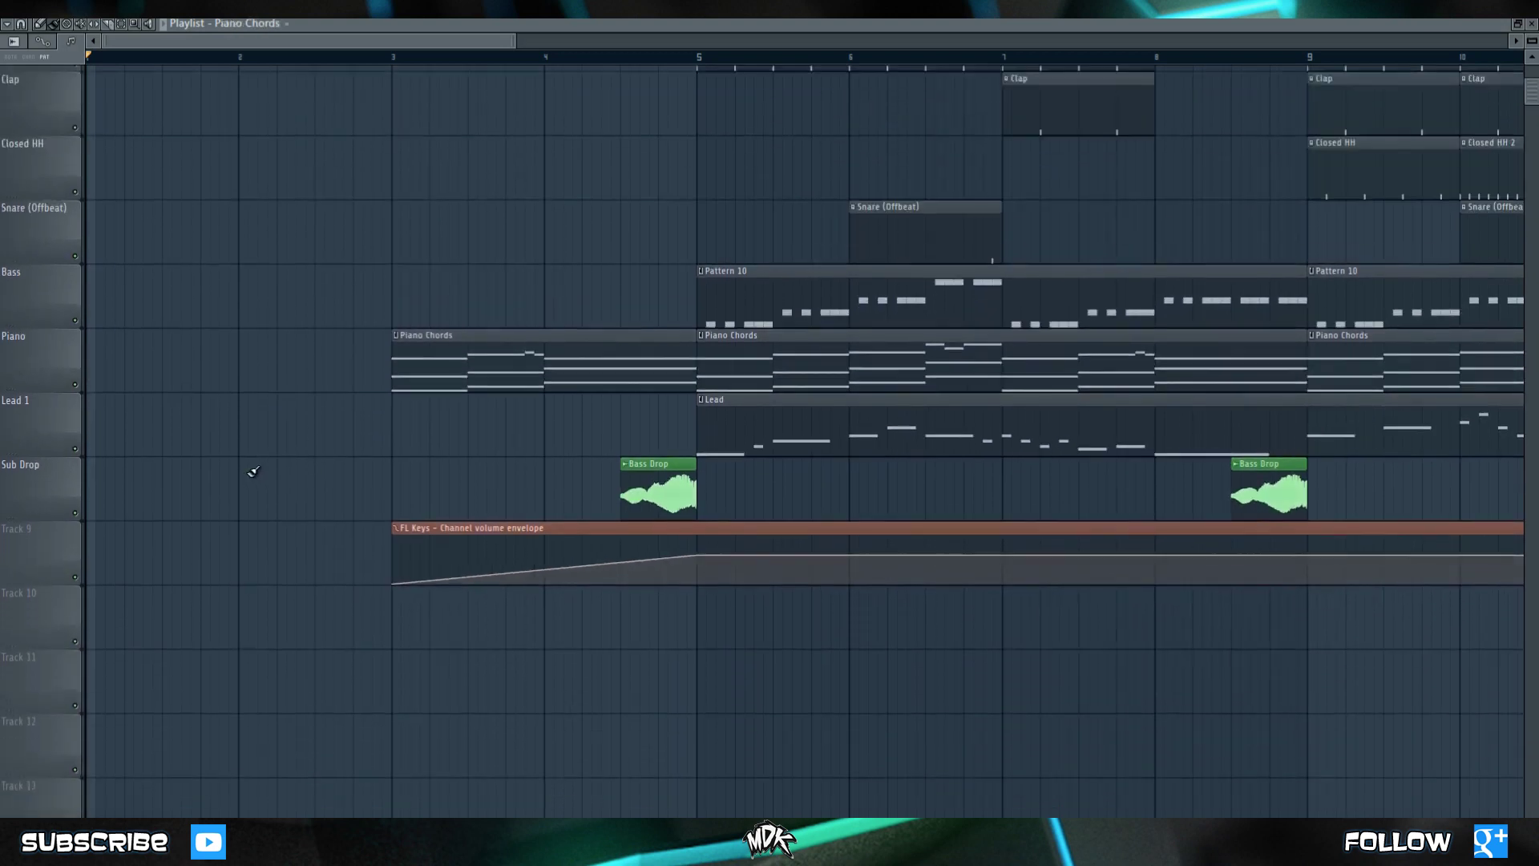
scroll(254, 471, "down", 4)
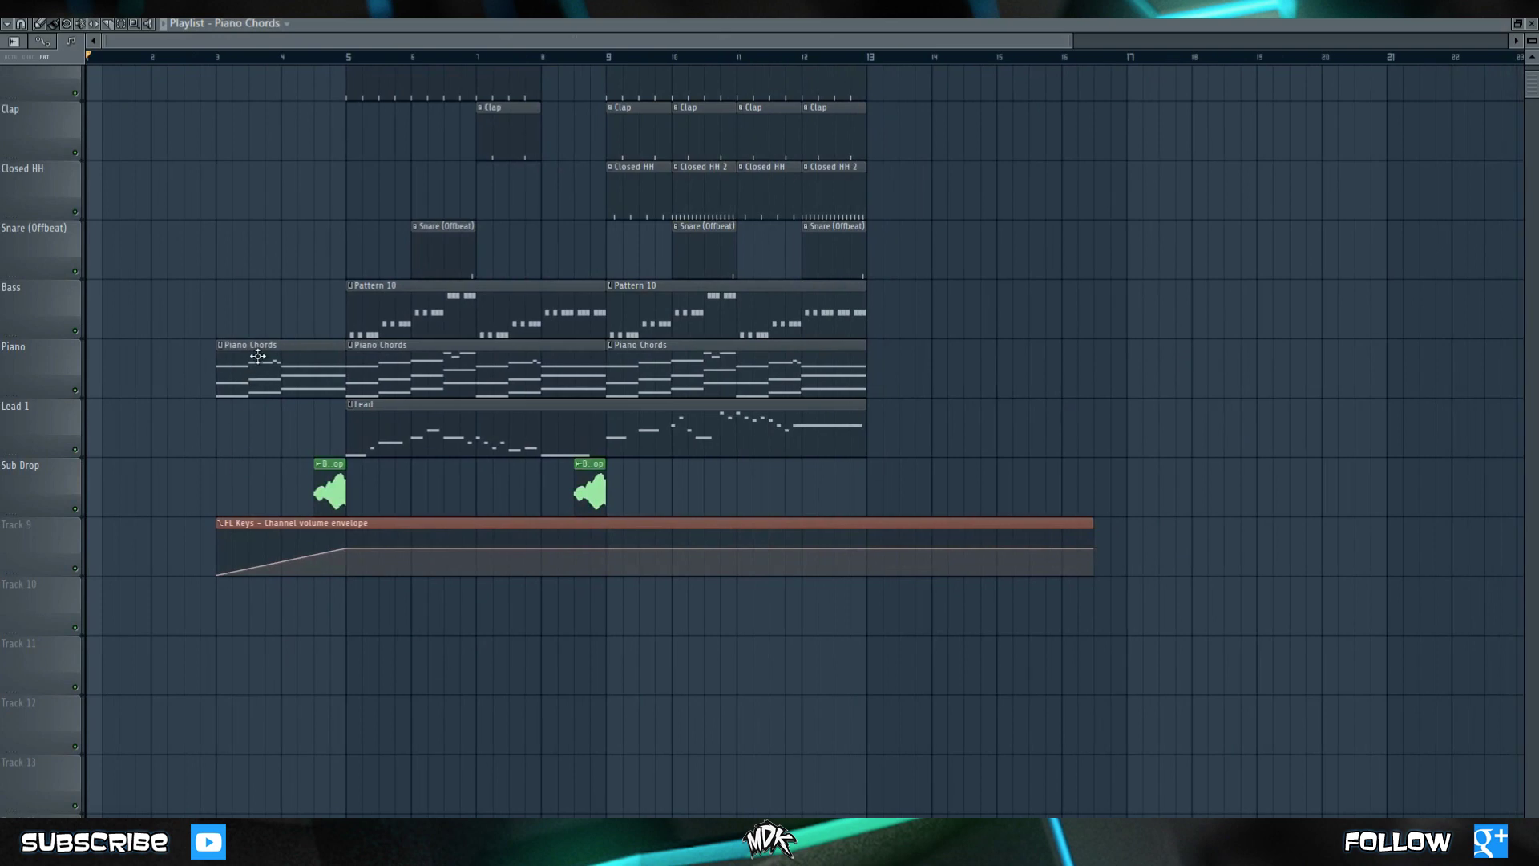
key("ctrl+a")
left_click_drag(257, 356, 117, 360)
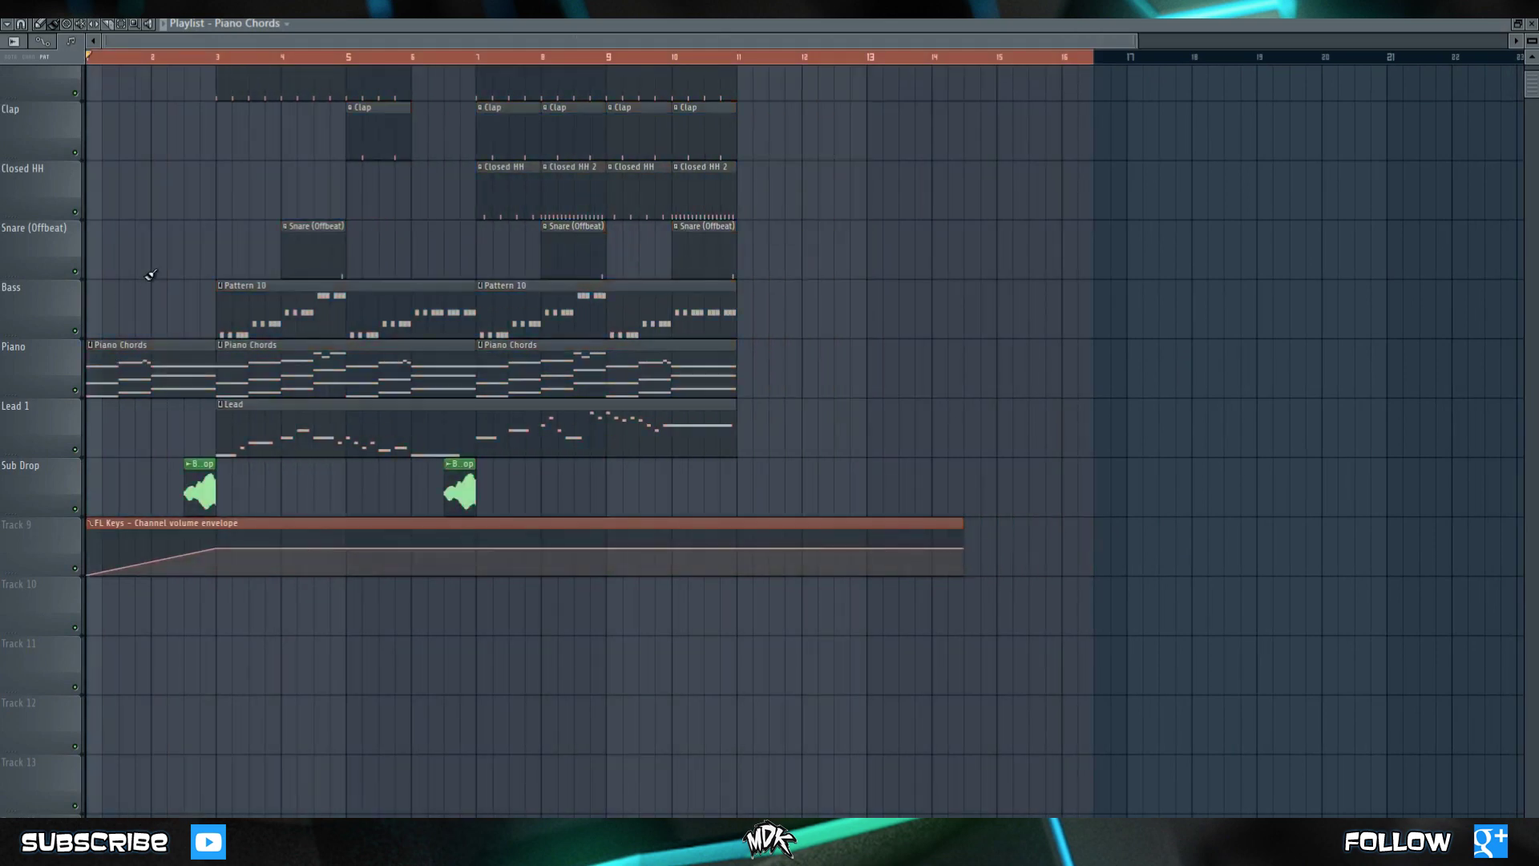
scroll(150, 274, "up", 3)
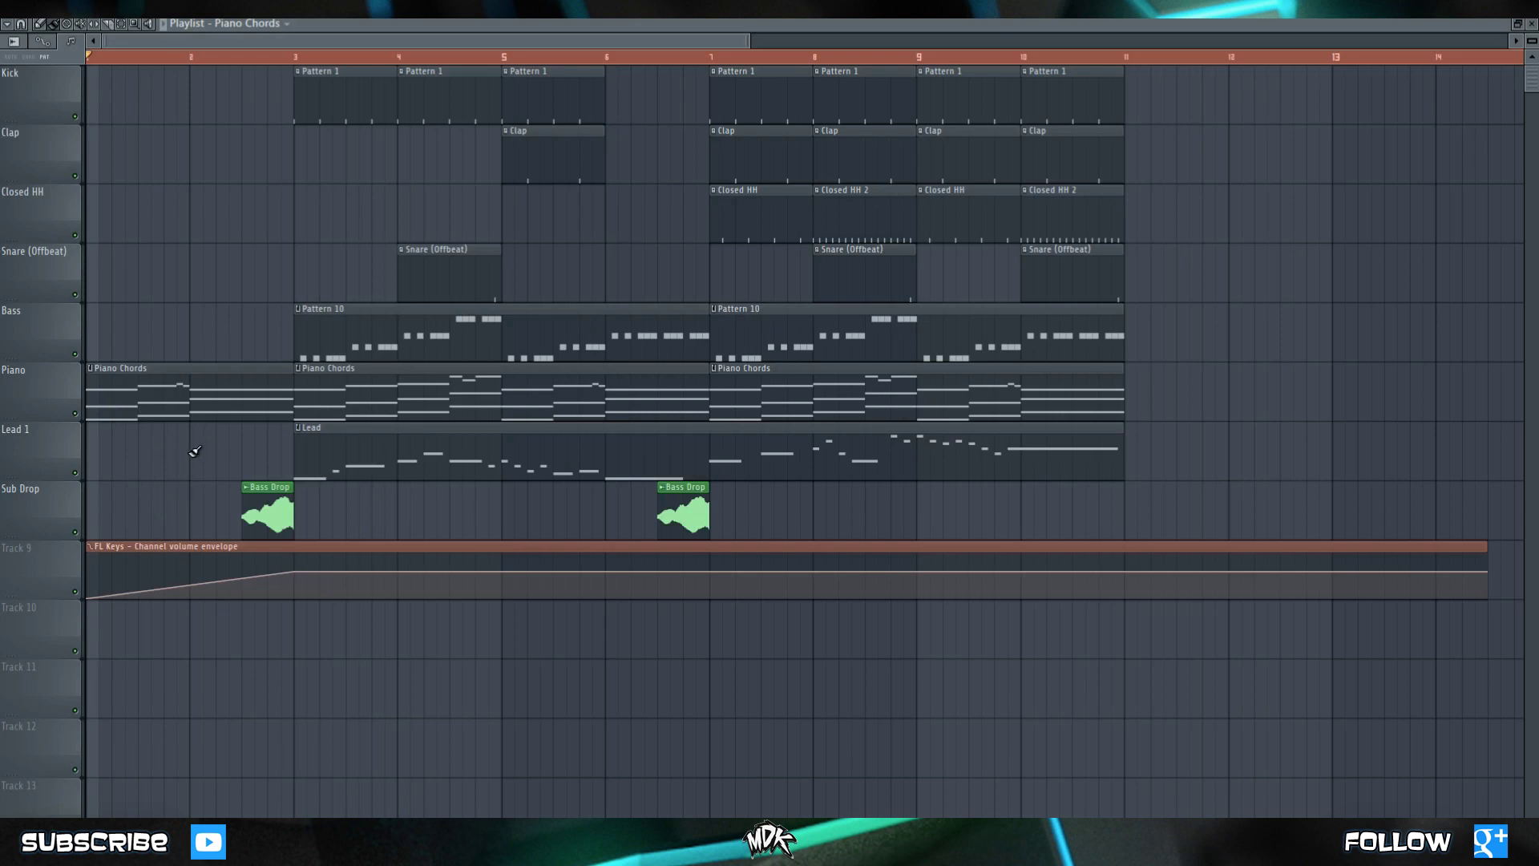
Step: Play the song, then lower the envelope's starting volume for a steeper ramp
key("space")
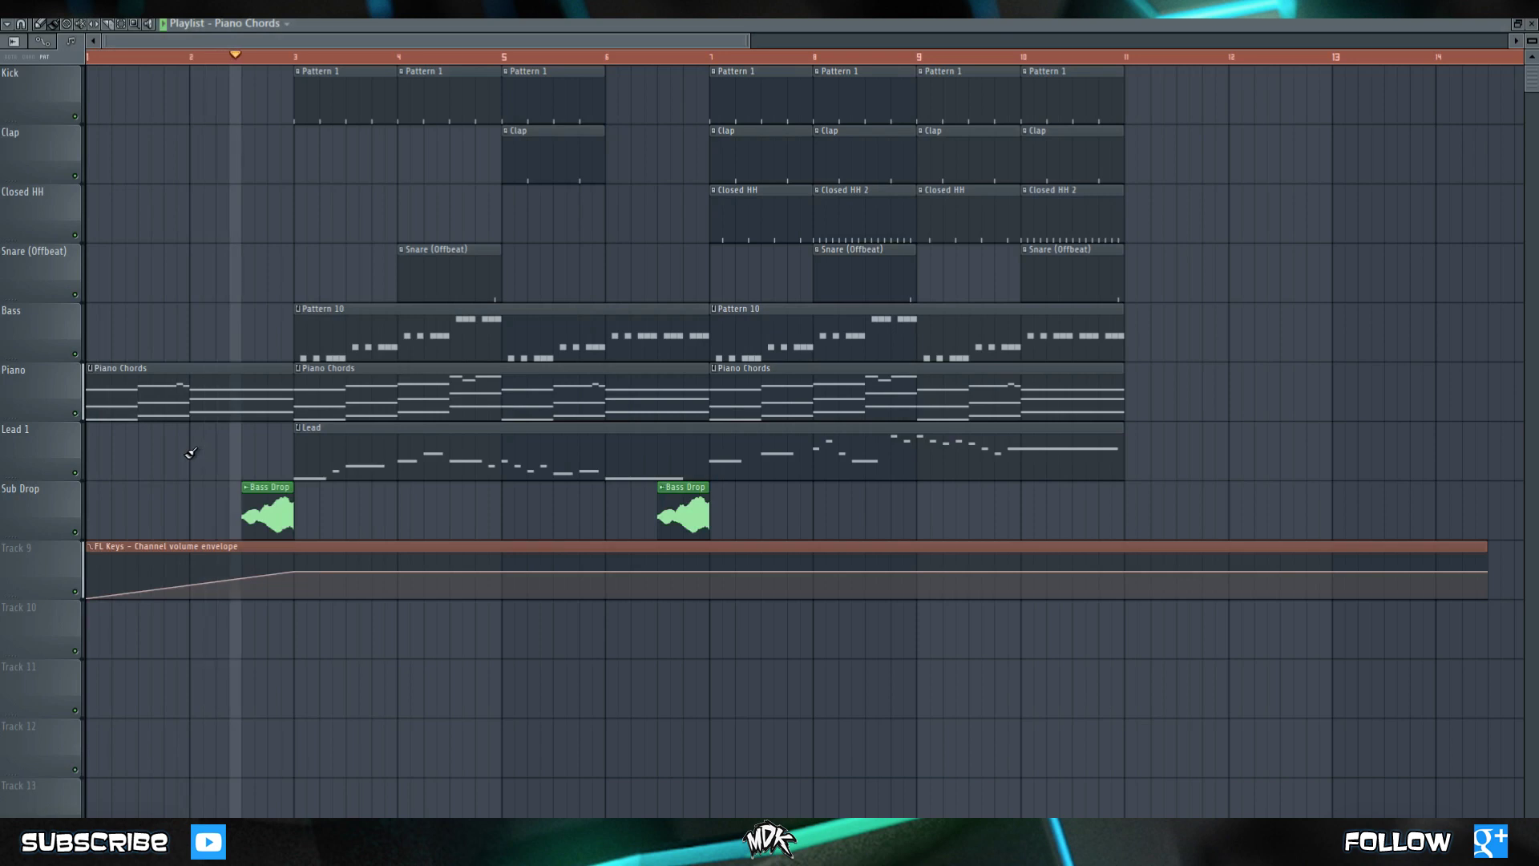
key("space")
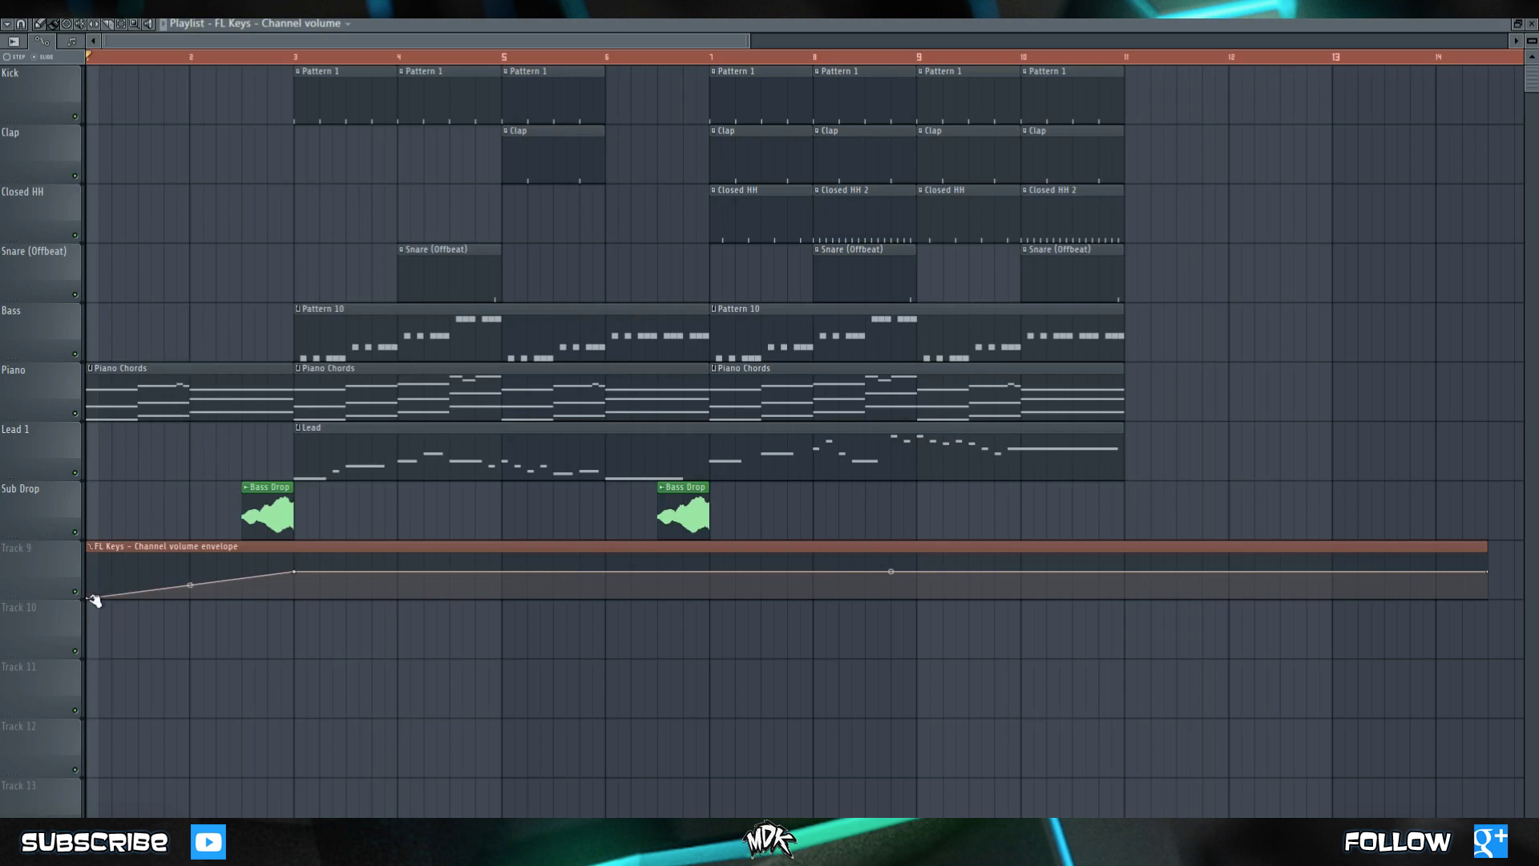
left_click_drag(93, 597, 96, 586)
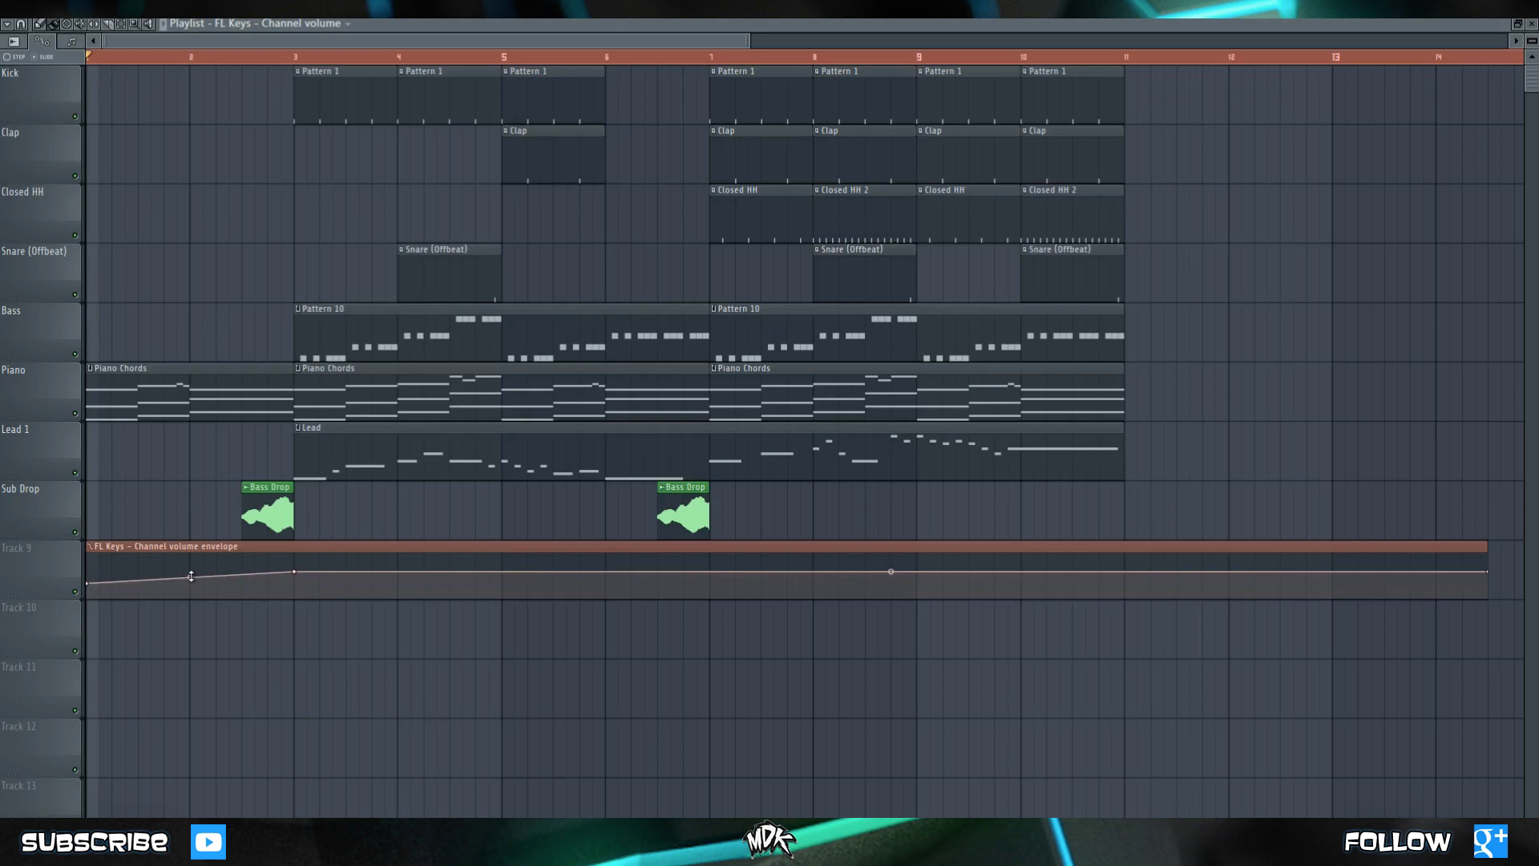
scroll(191, 576, "up", 5)
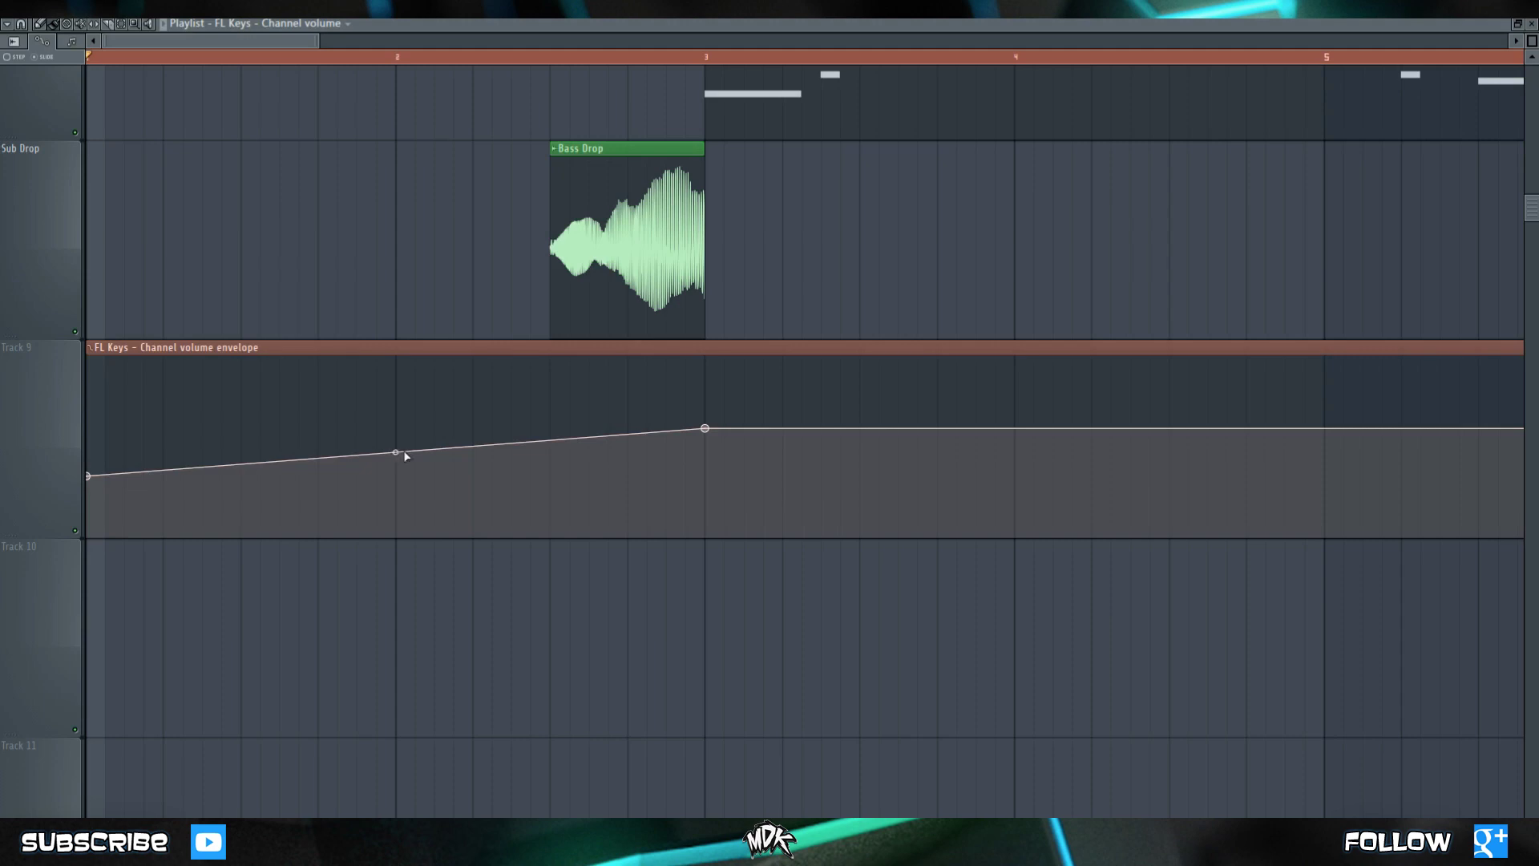
left_click_drag(93, 477, 94, 510)
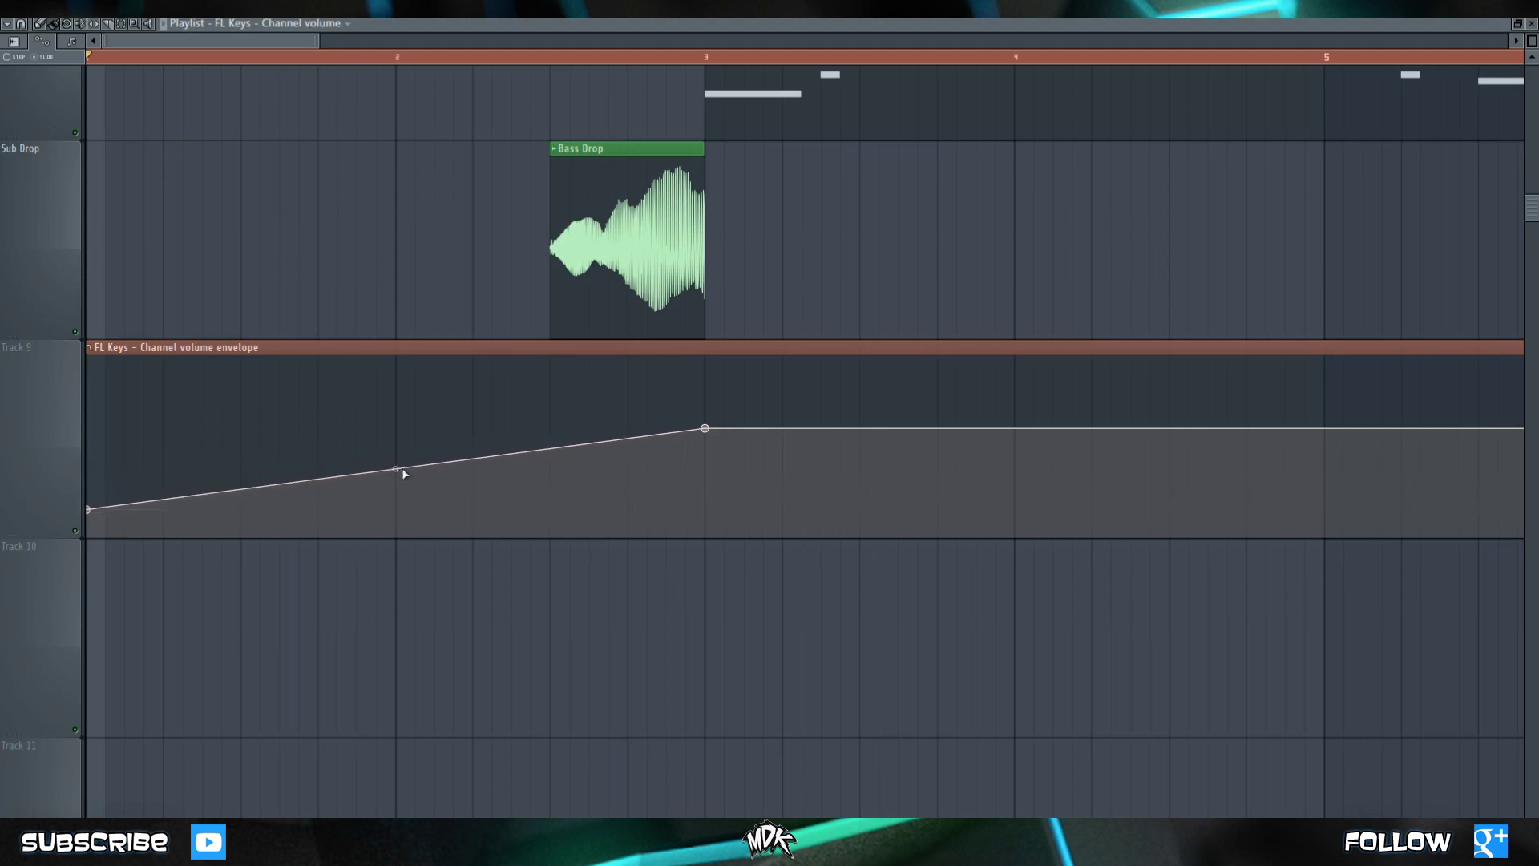
Step: Bend the fade-in into an exponential curve, nudge its start up, and audition it
left_click_drag(394, 468, 395, 430)
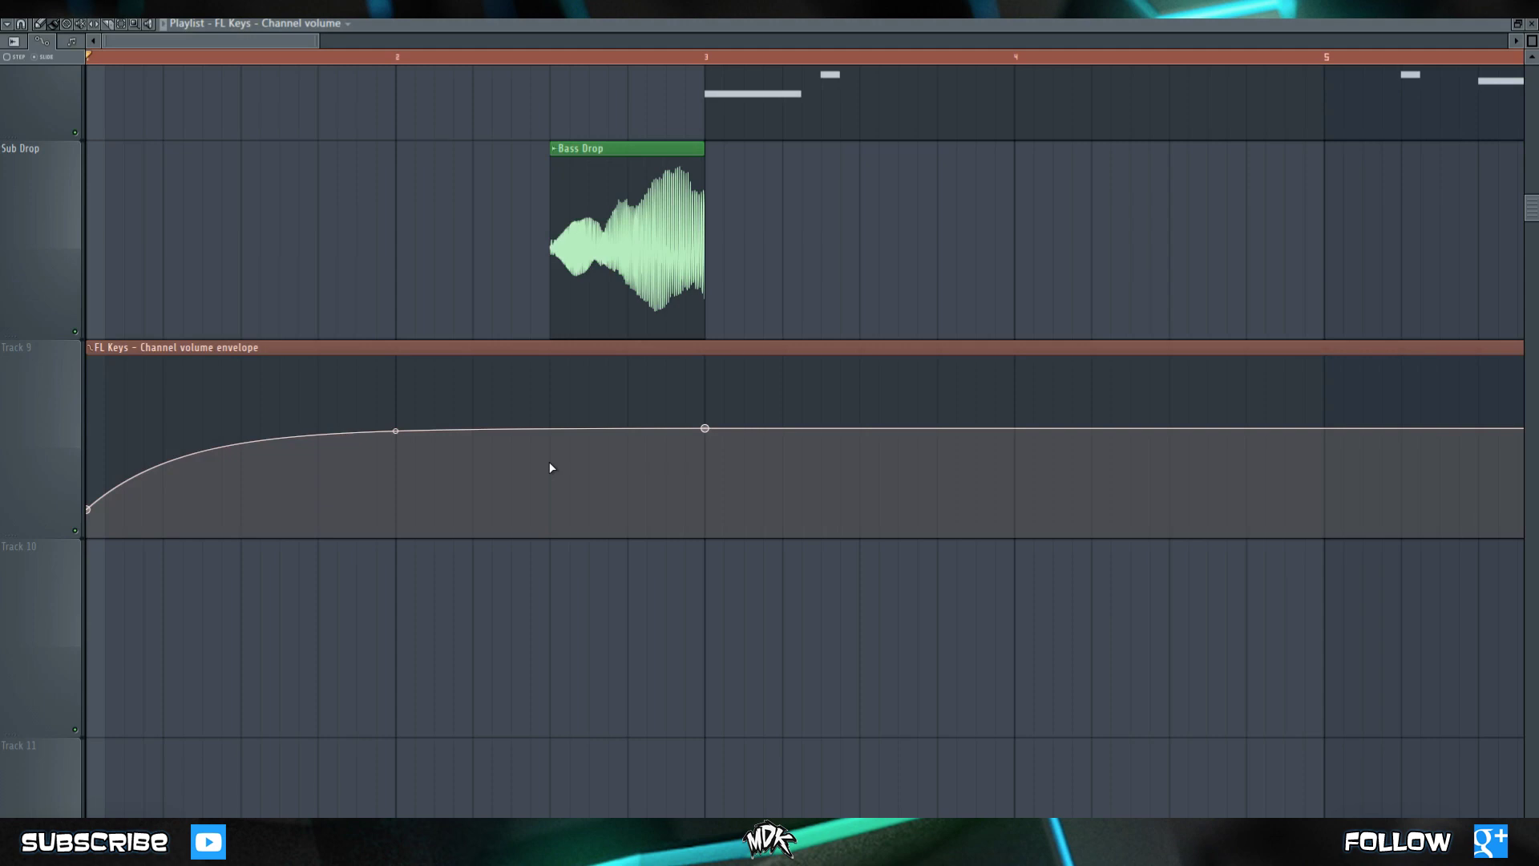
left_click_drag(92, 511, 114, 497)
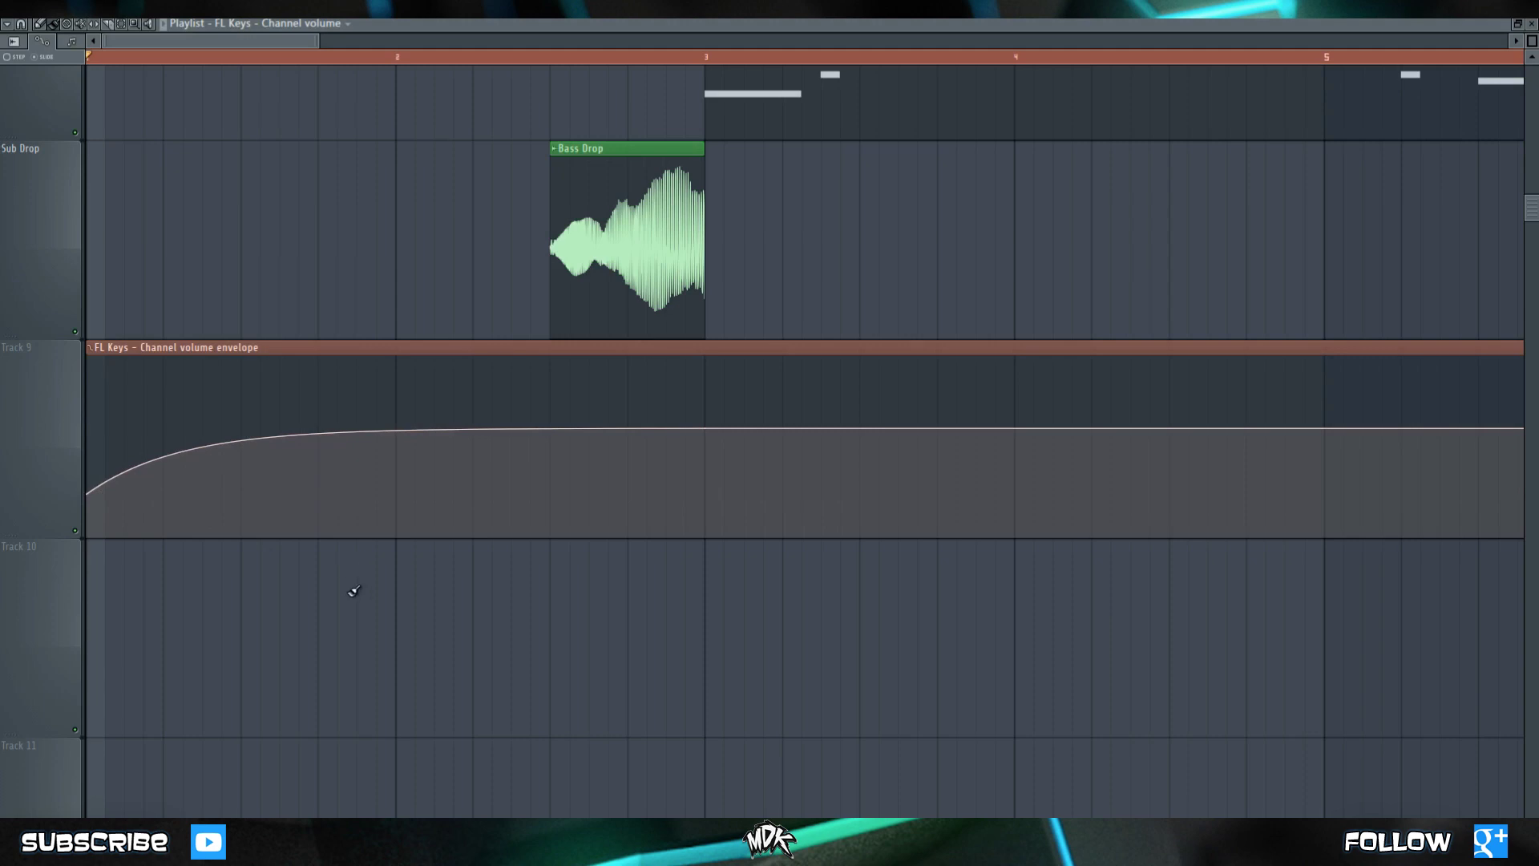
key("space")
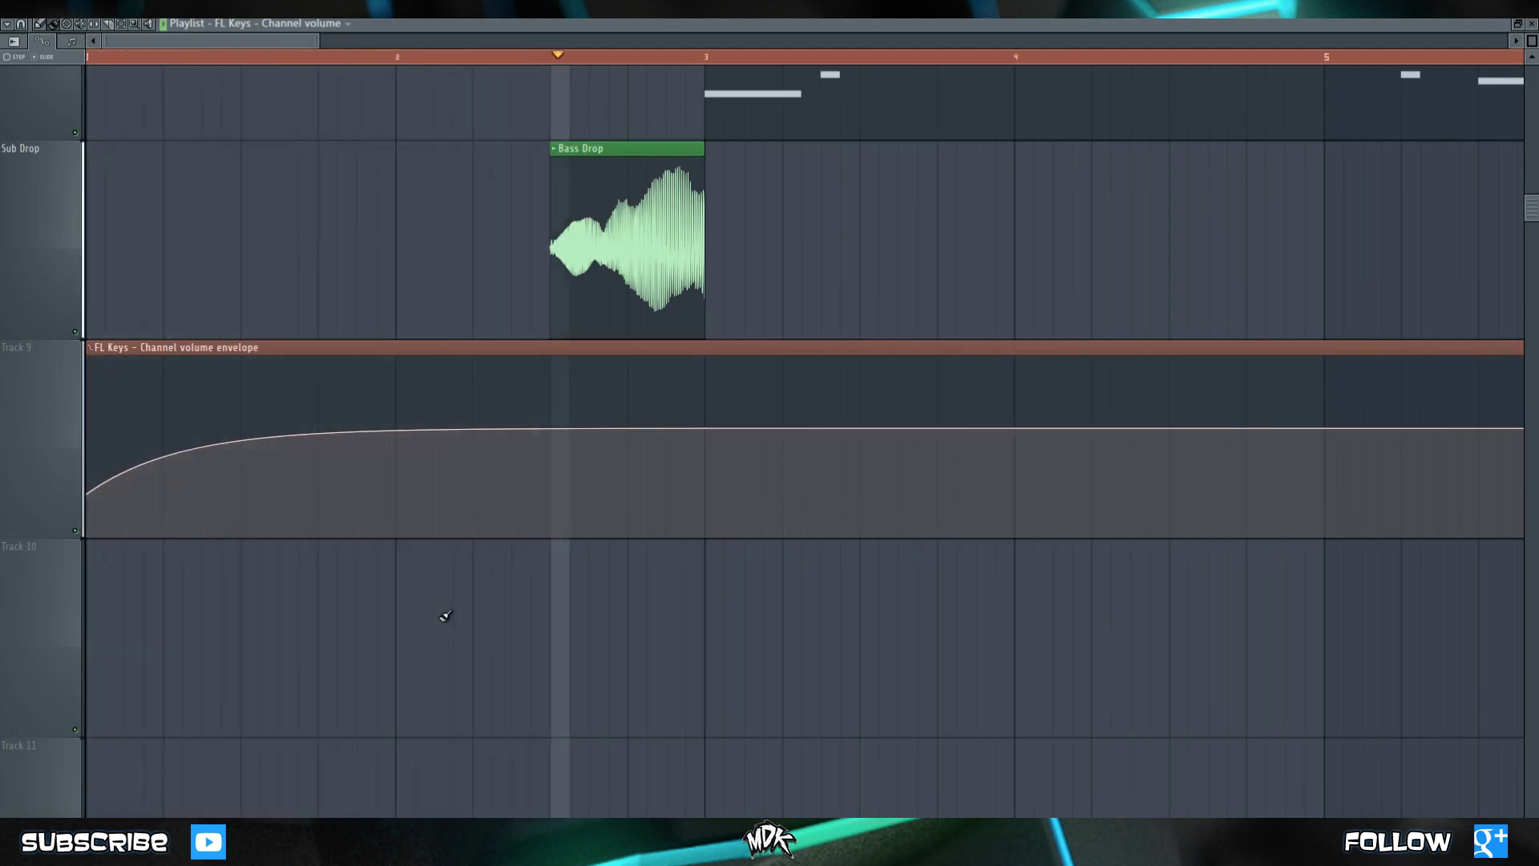
key("space")
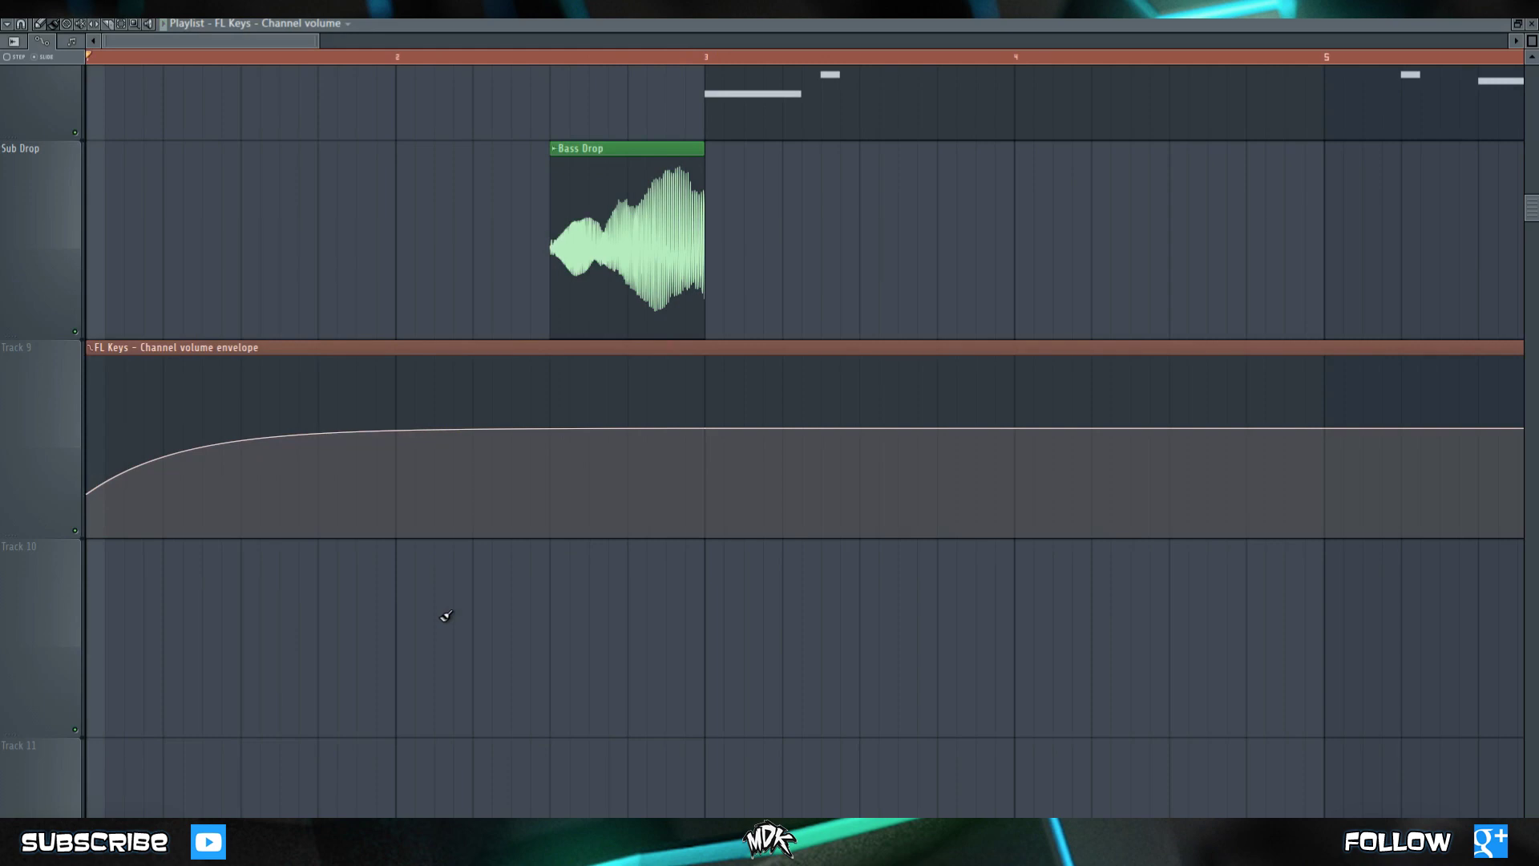
scroll(329, 569, "down", 1)
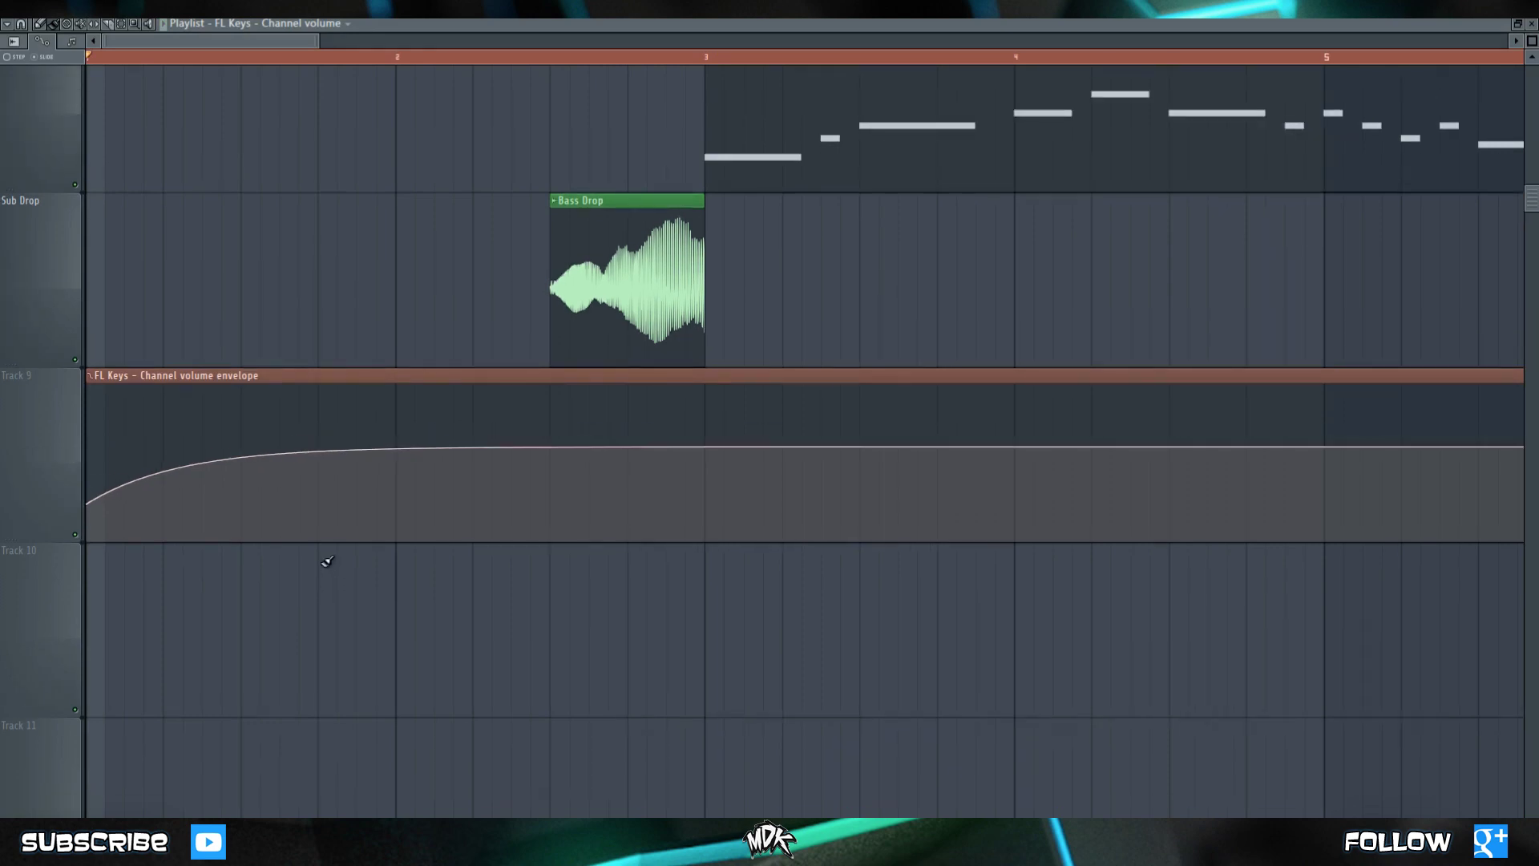
scroll(327, 561, "down", 3)
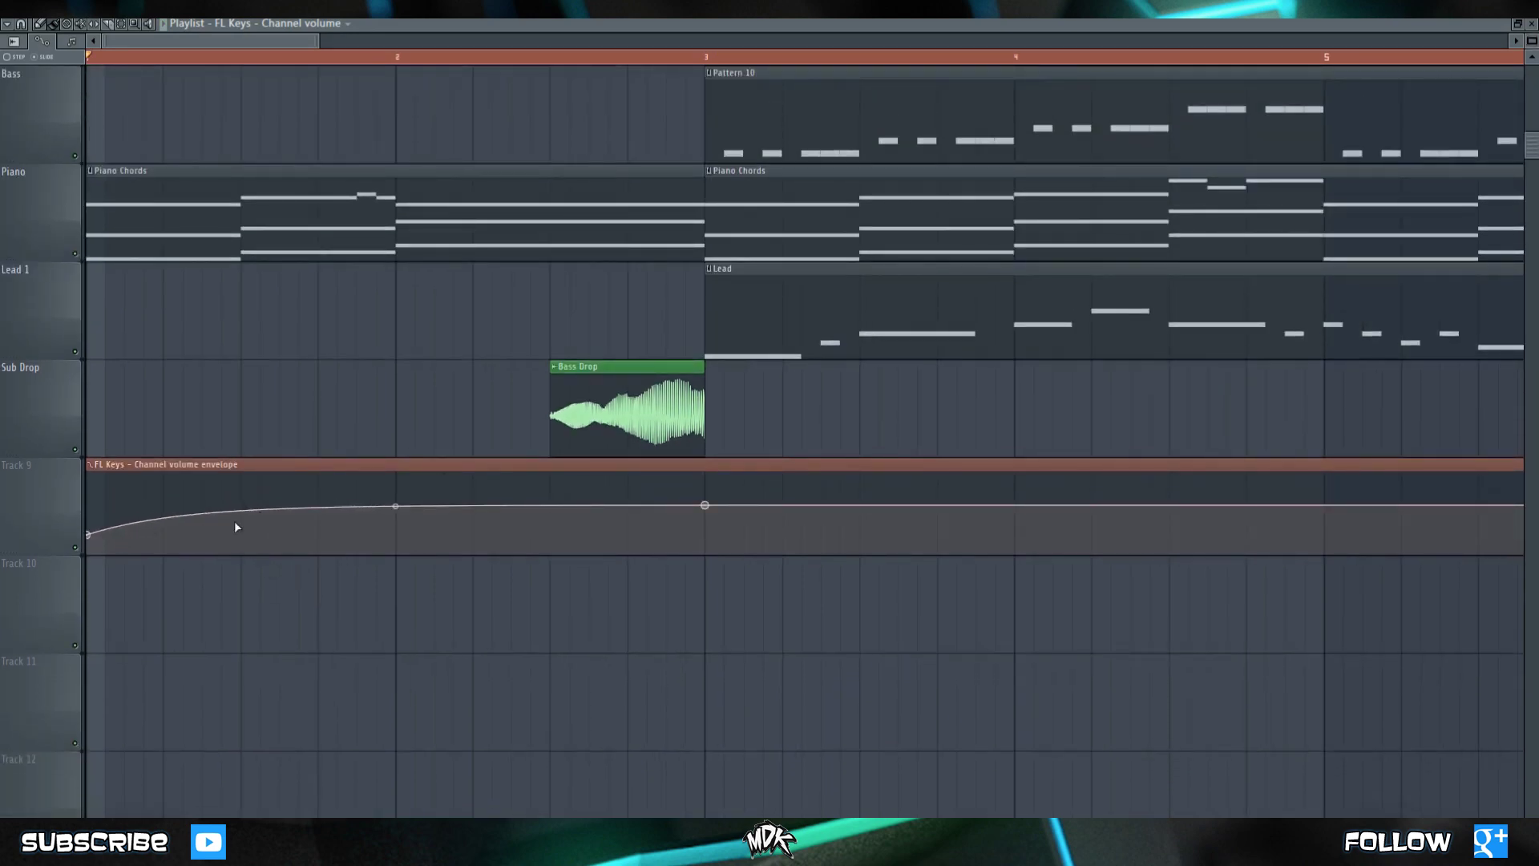
scroll(289, 573, "down", 2)
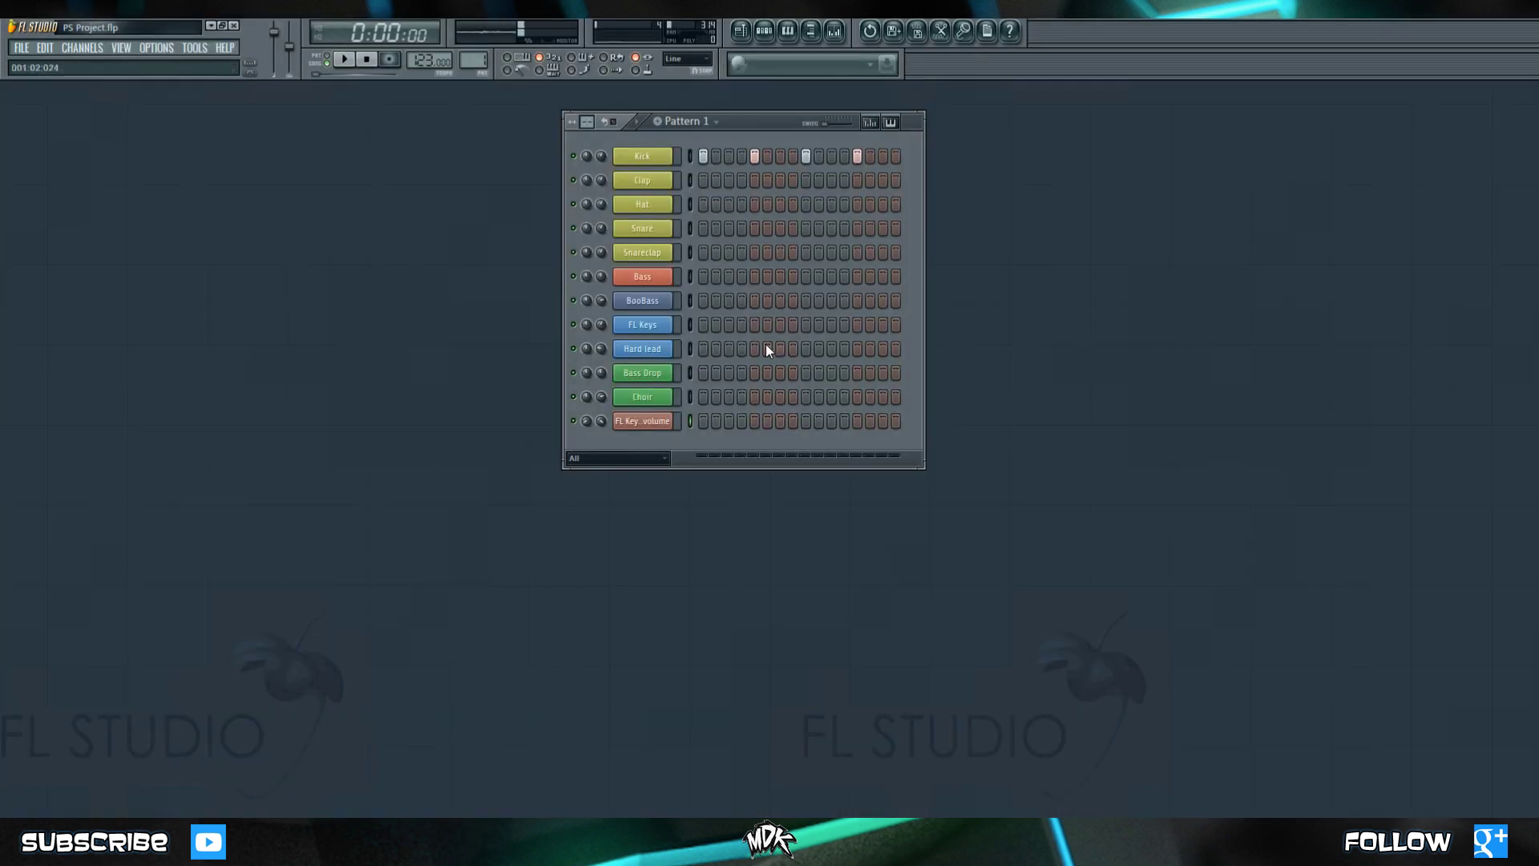
Step: Link the Bass channel volume to the internal controller 'FL Keys - Channel volume'
right_click(603, 276)
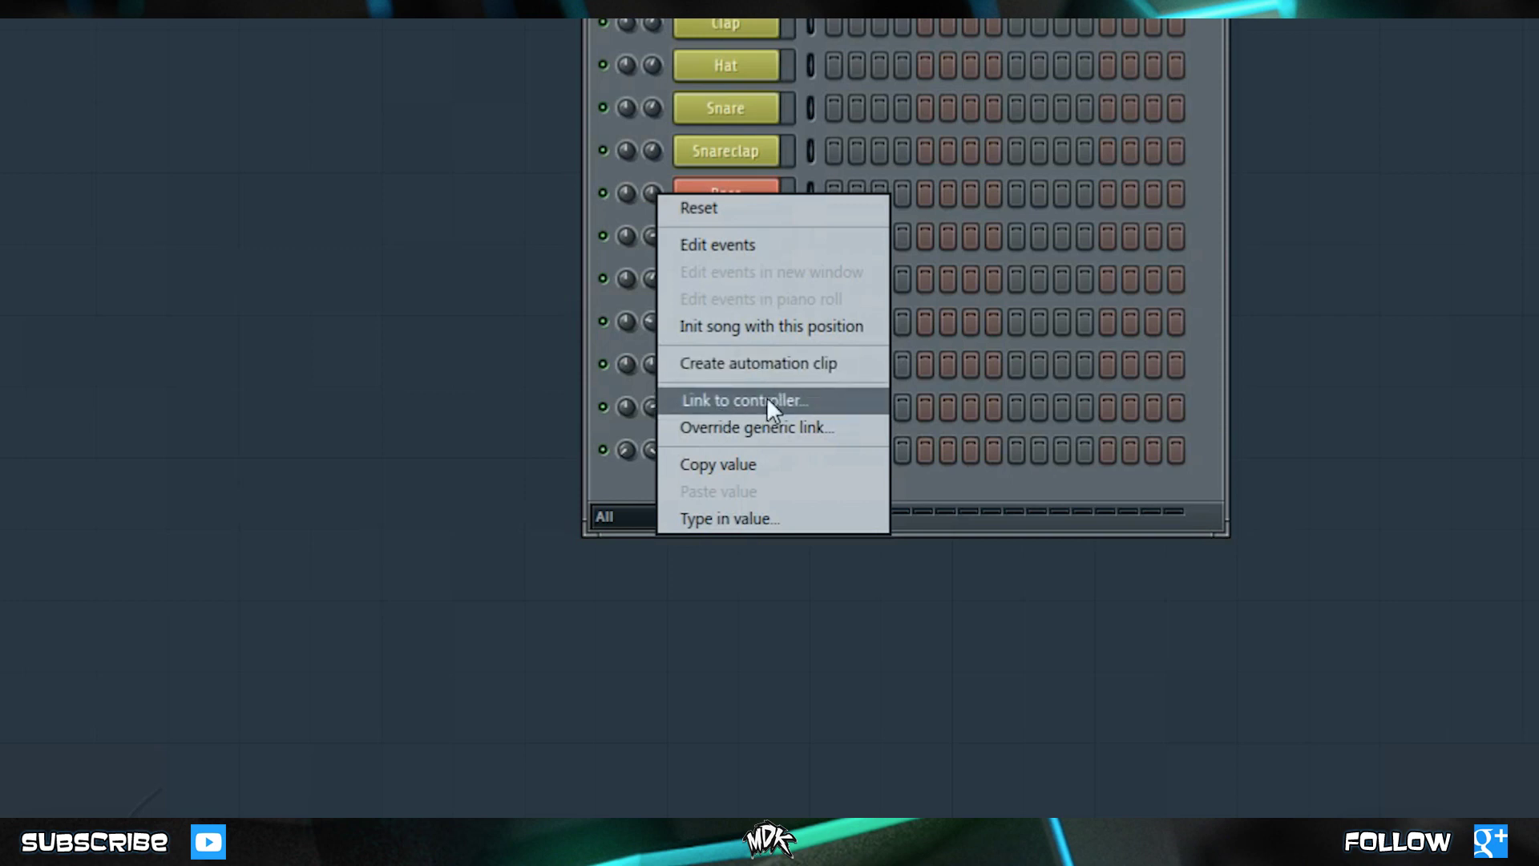
left_click(818, 399)
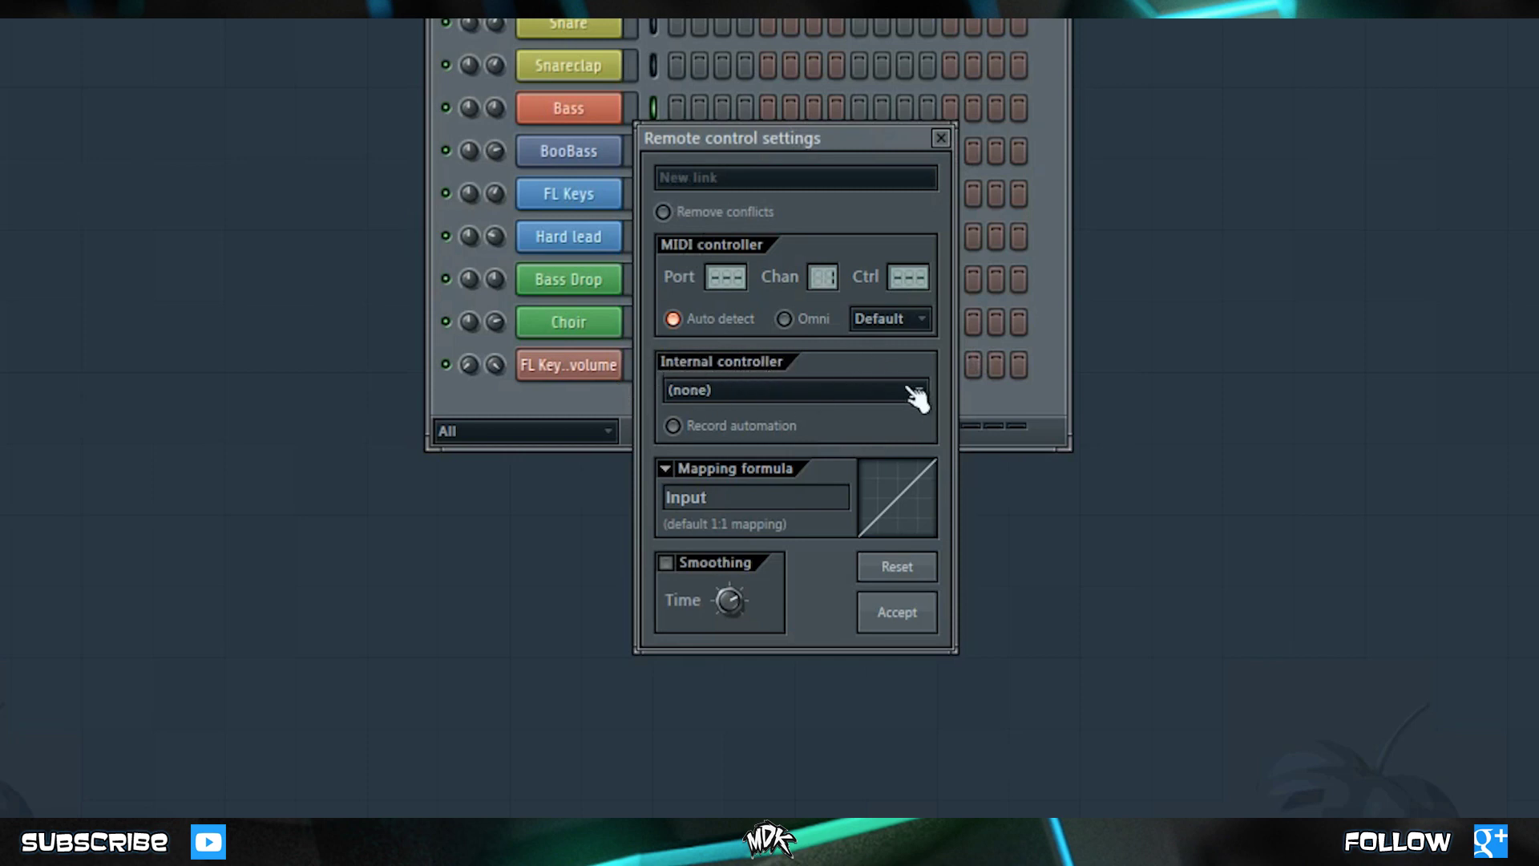
left_click(876, 390)
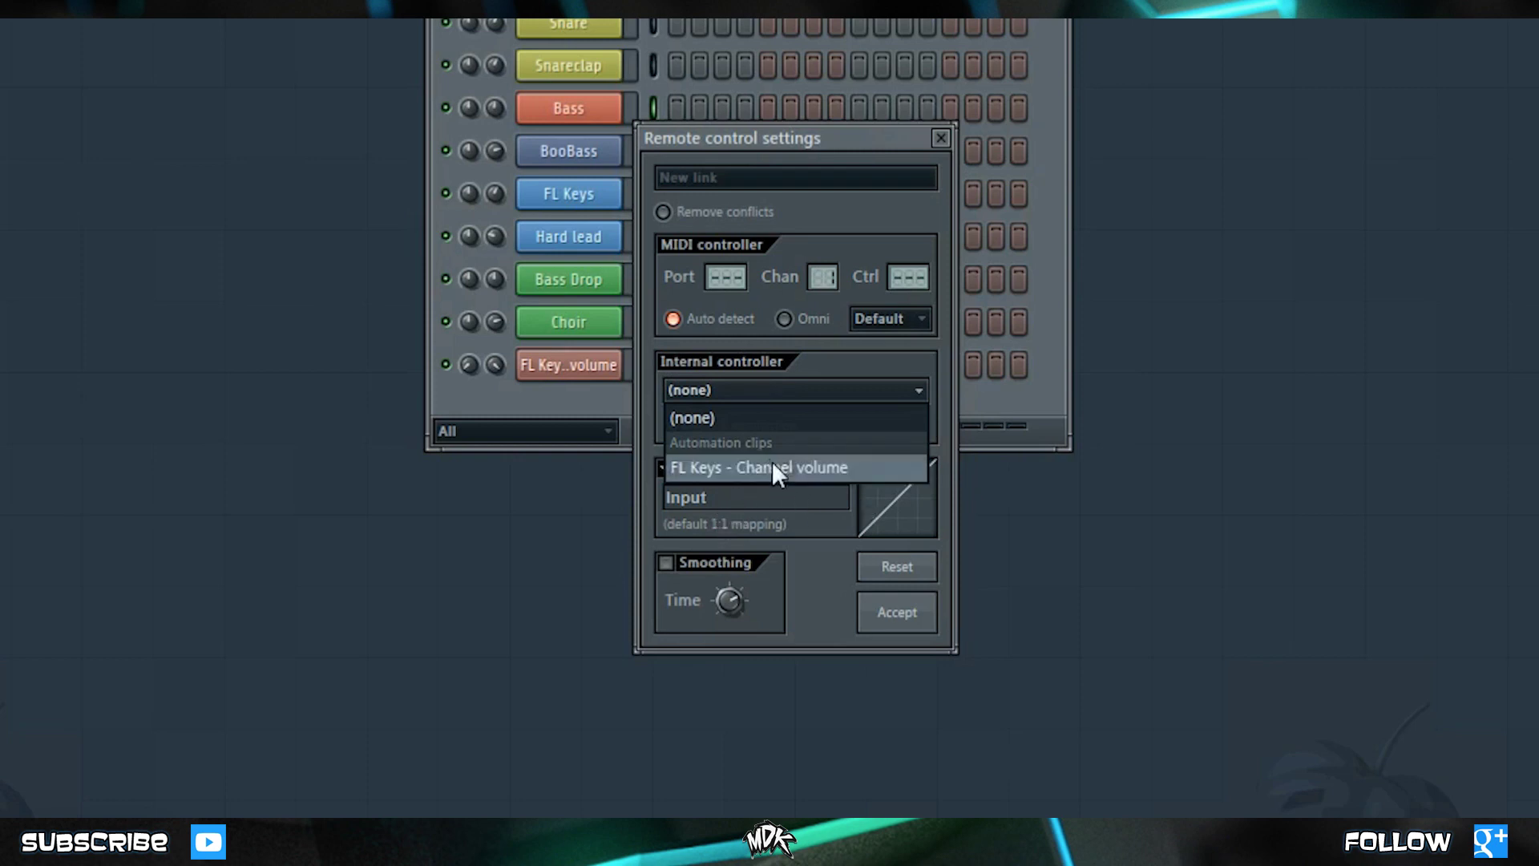
left_click(850, 467)
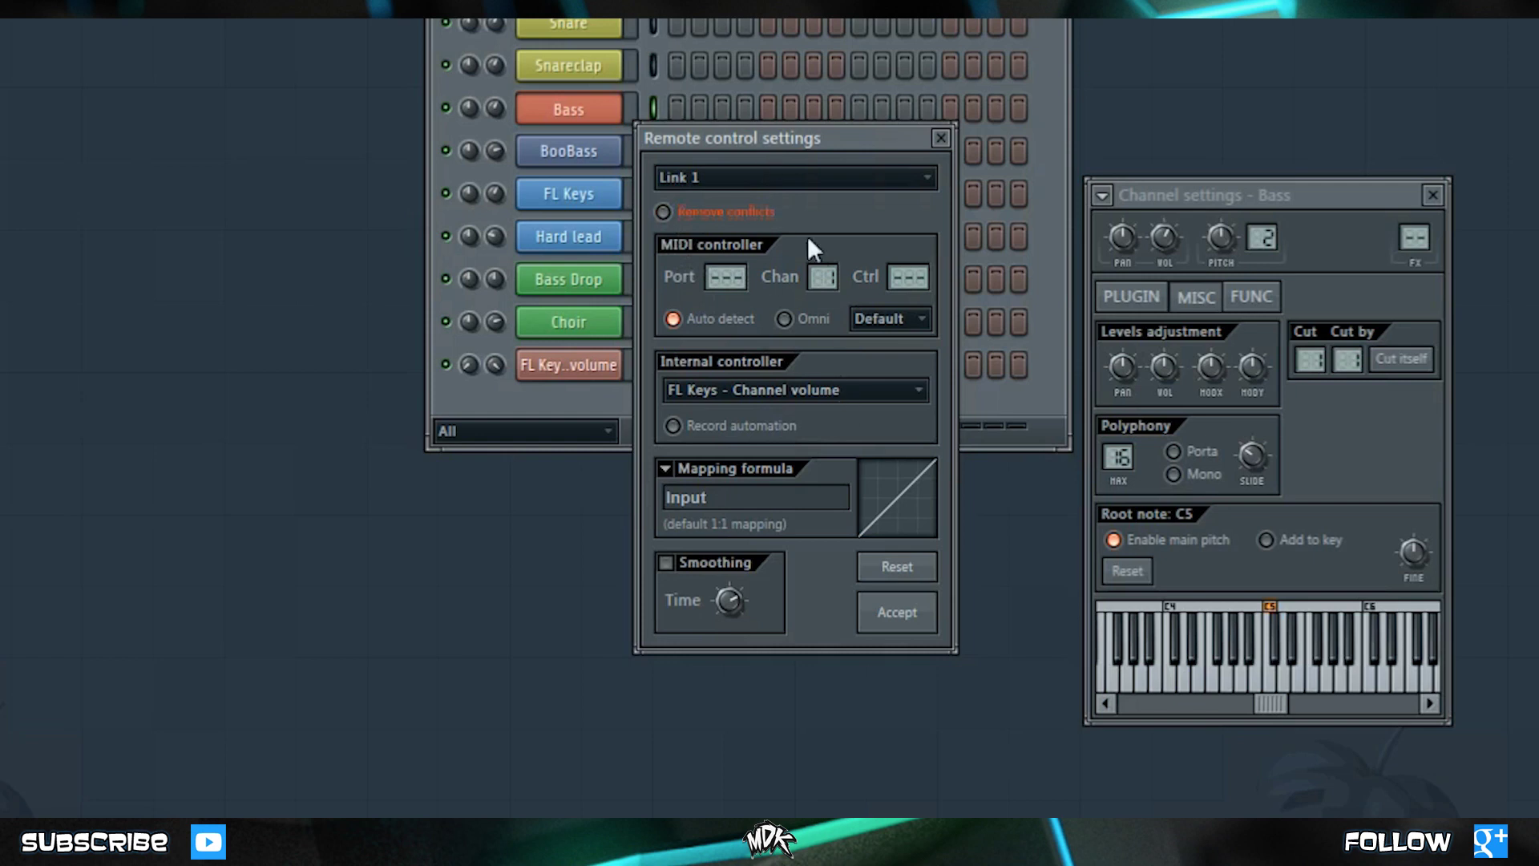
Step: Accept the link, place Pattern 10 at bar 1 on the Bass track, and preview the intro
left_click(902, 613)
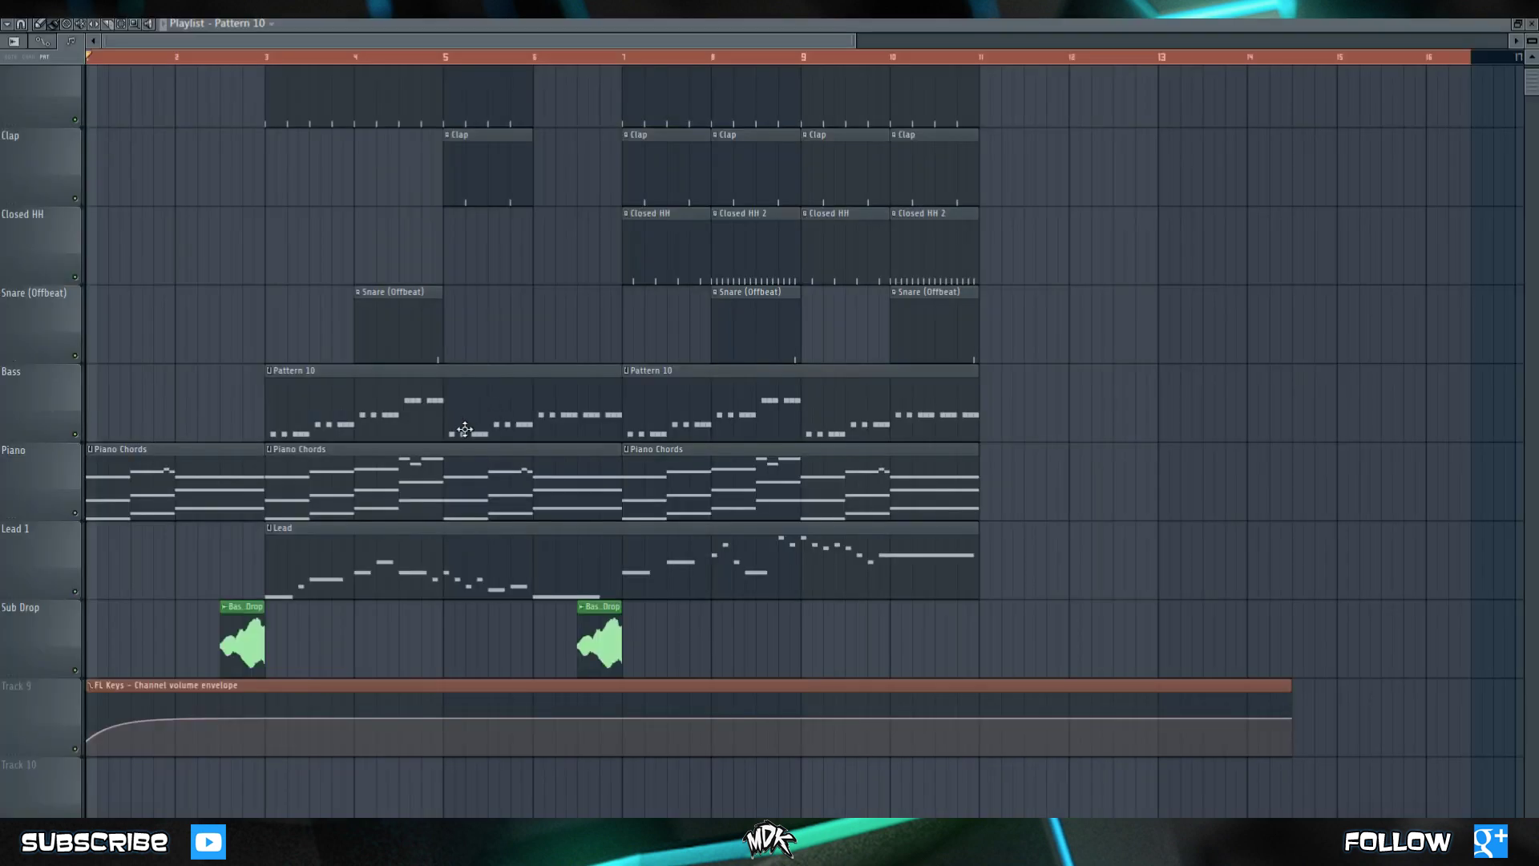
left_click_drag(349, 407, 168, 443)
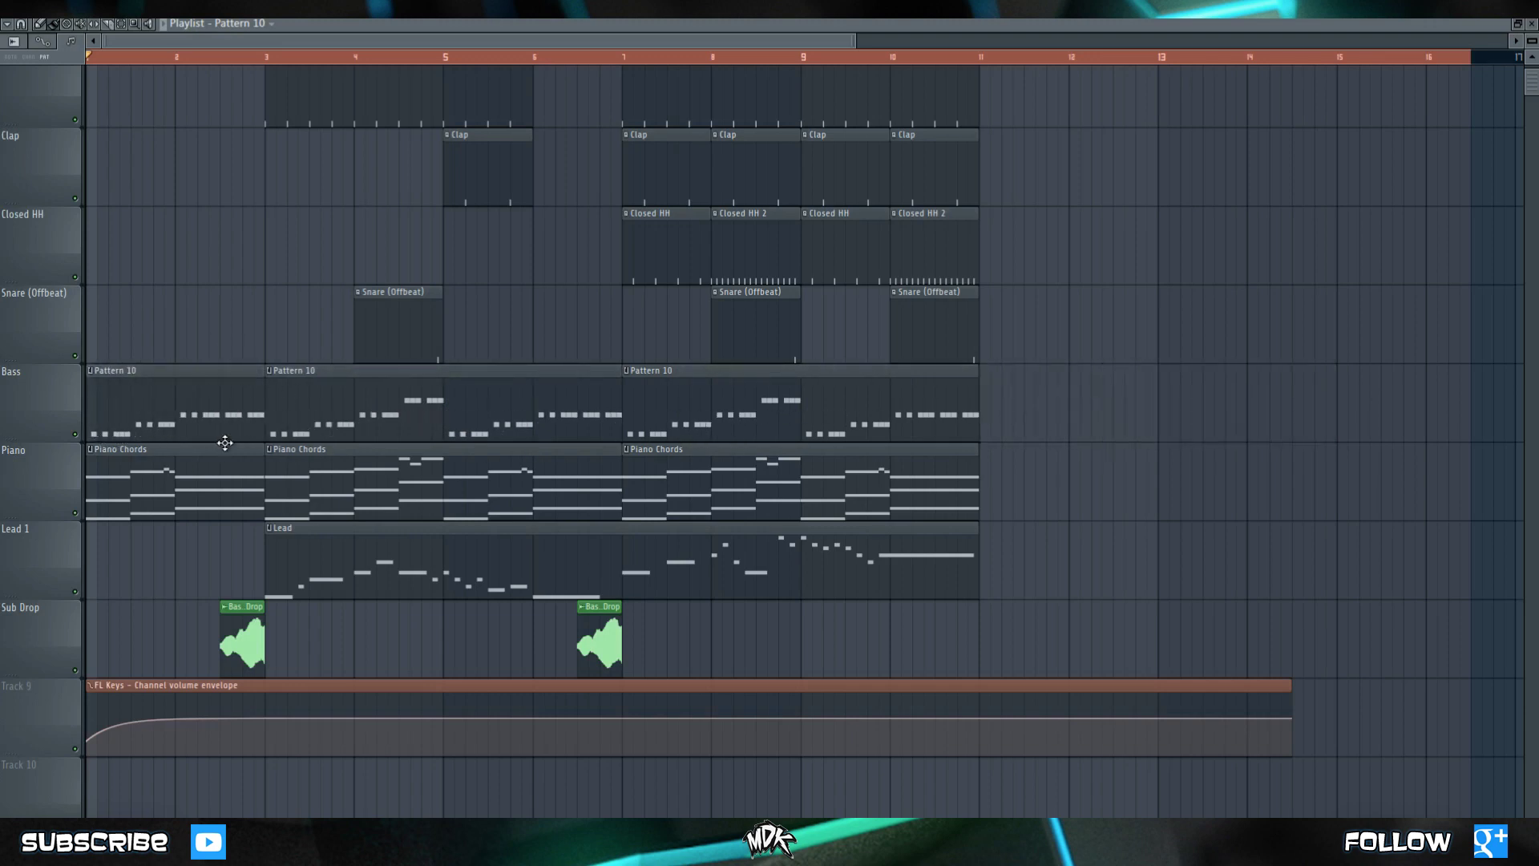
left_click(172, 726)
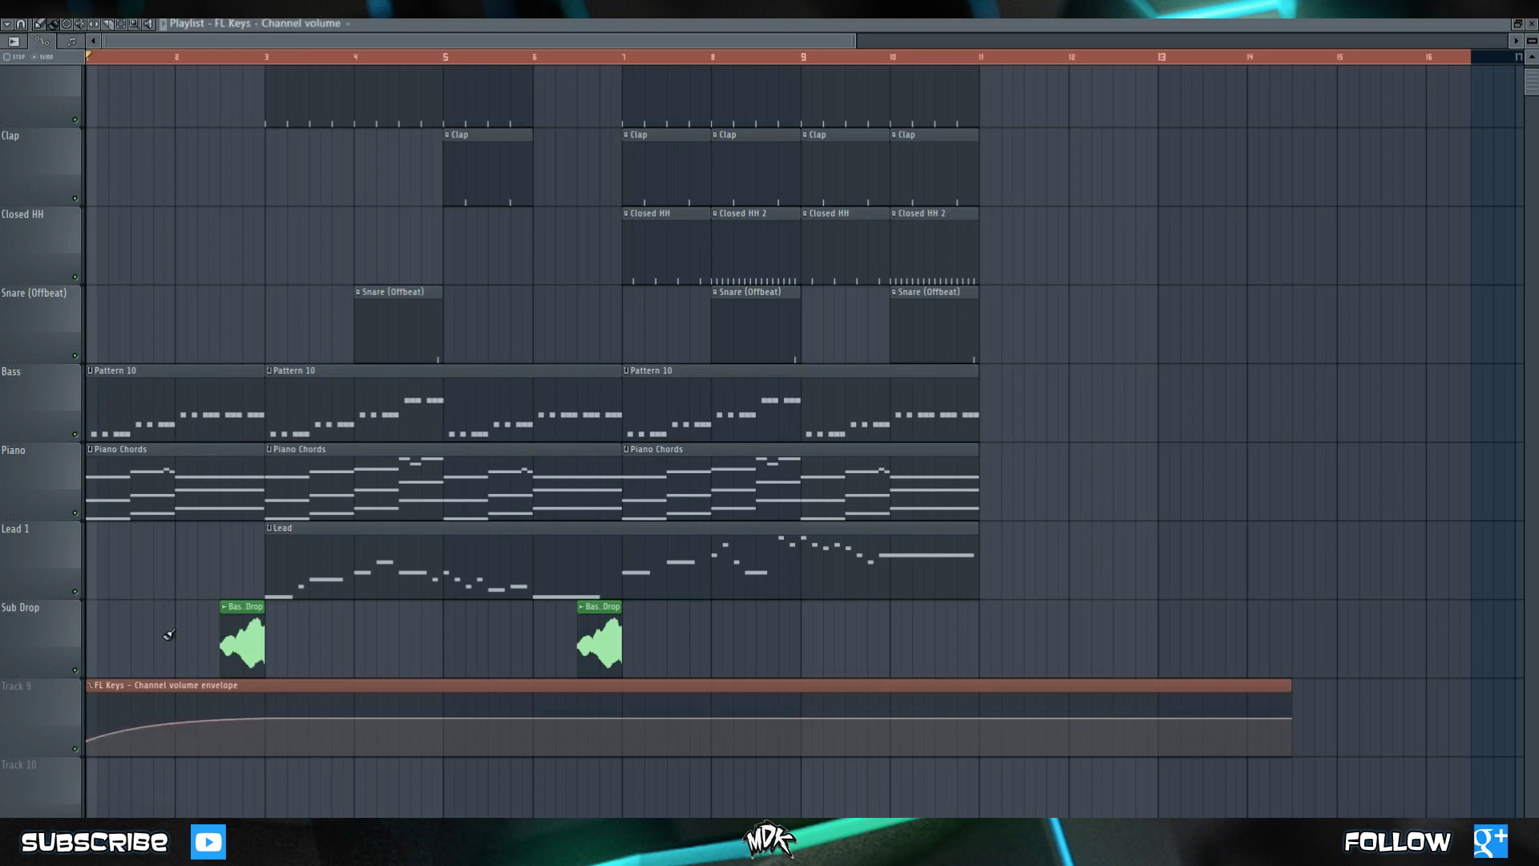
key("space")
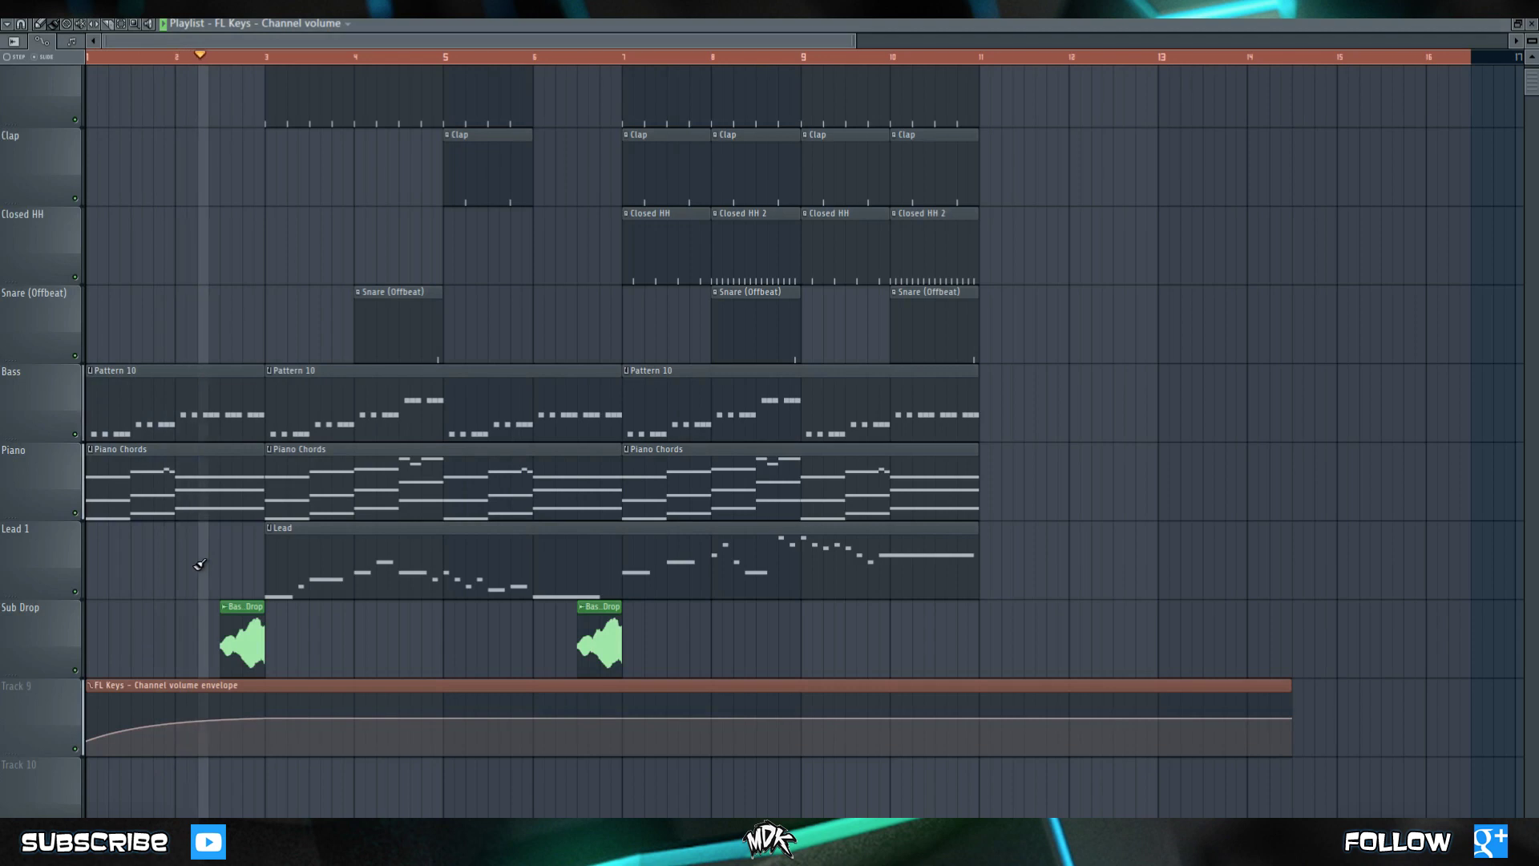
key("space")
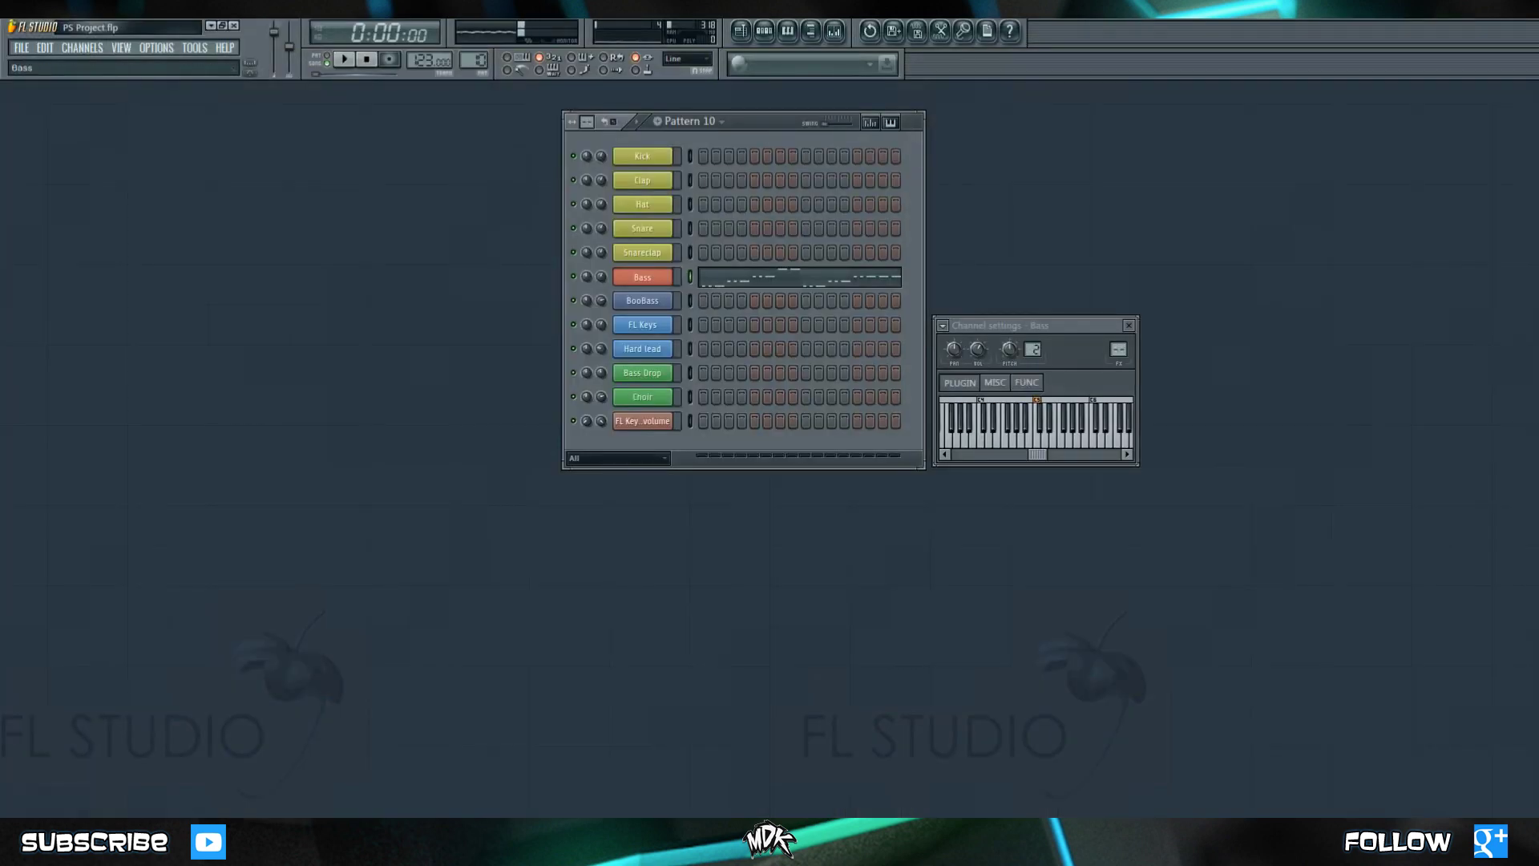
left_click(103, 49)
mouse_move(100, 63)
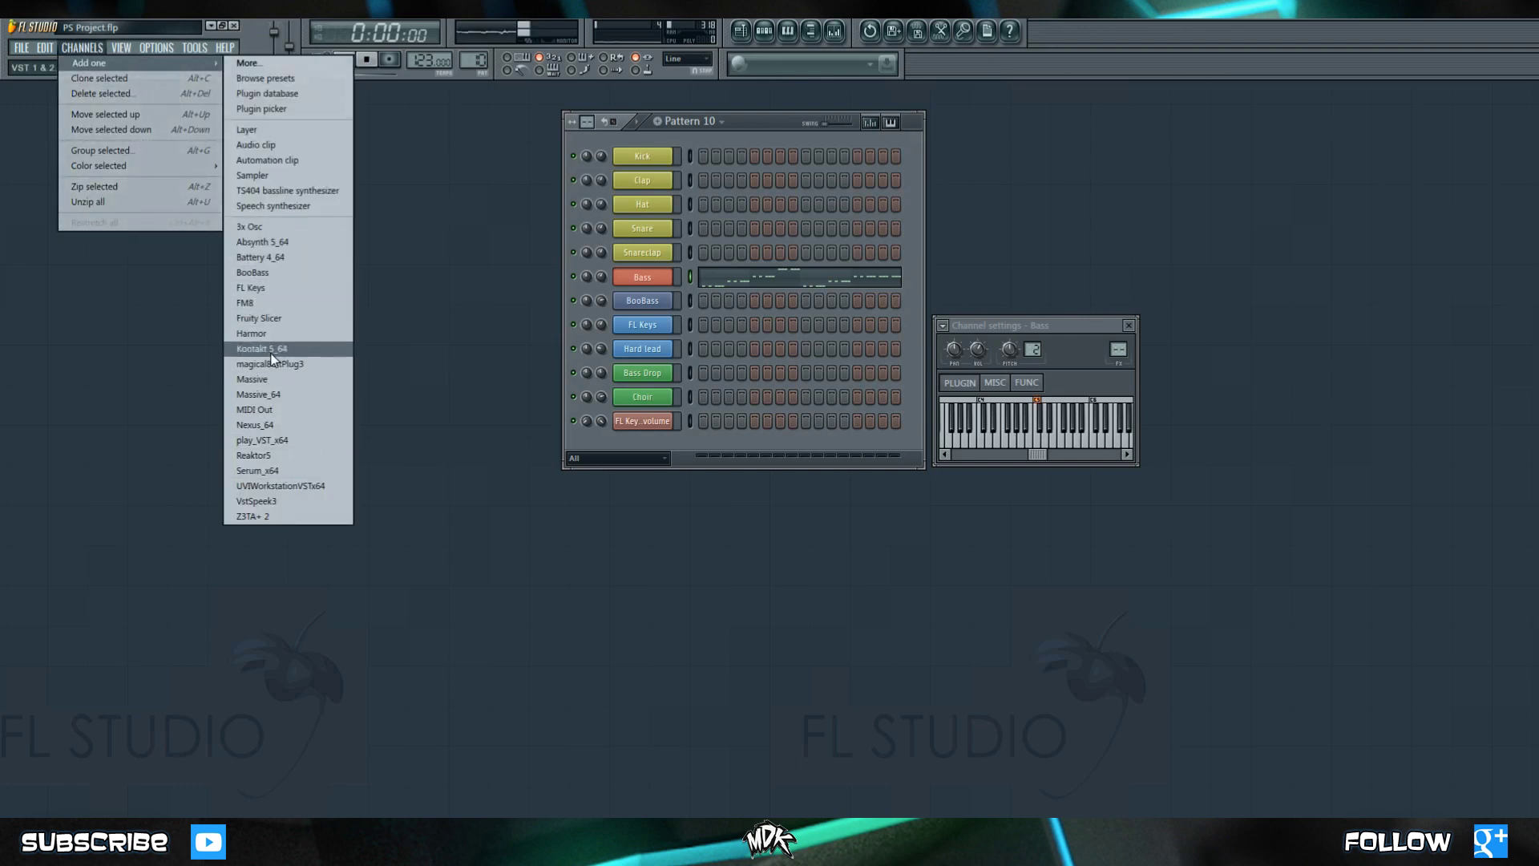
left_click(305, 400)
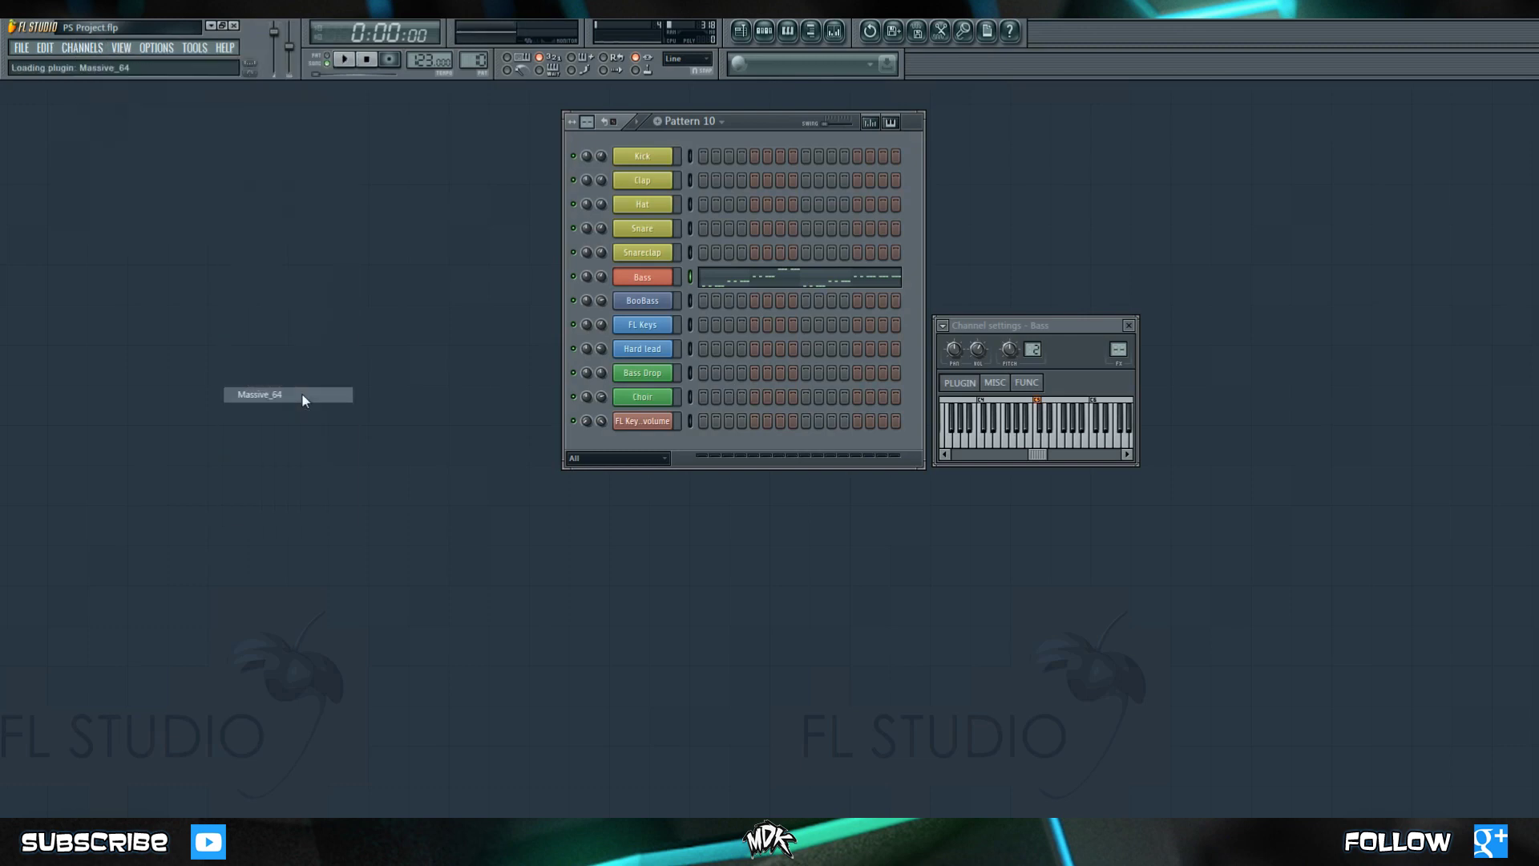
left_click_drag(474, 228, 737, 152)
right_click(676, 258)
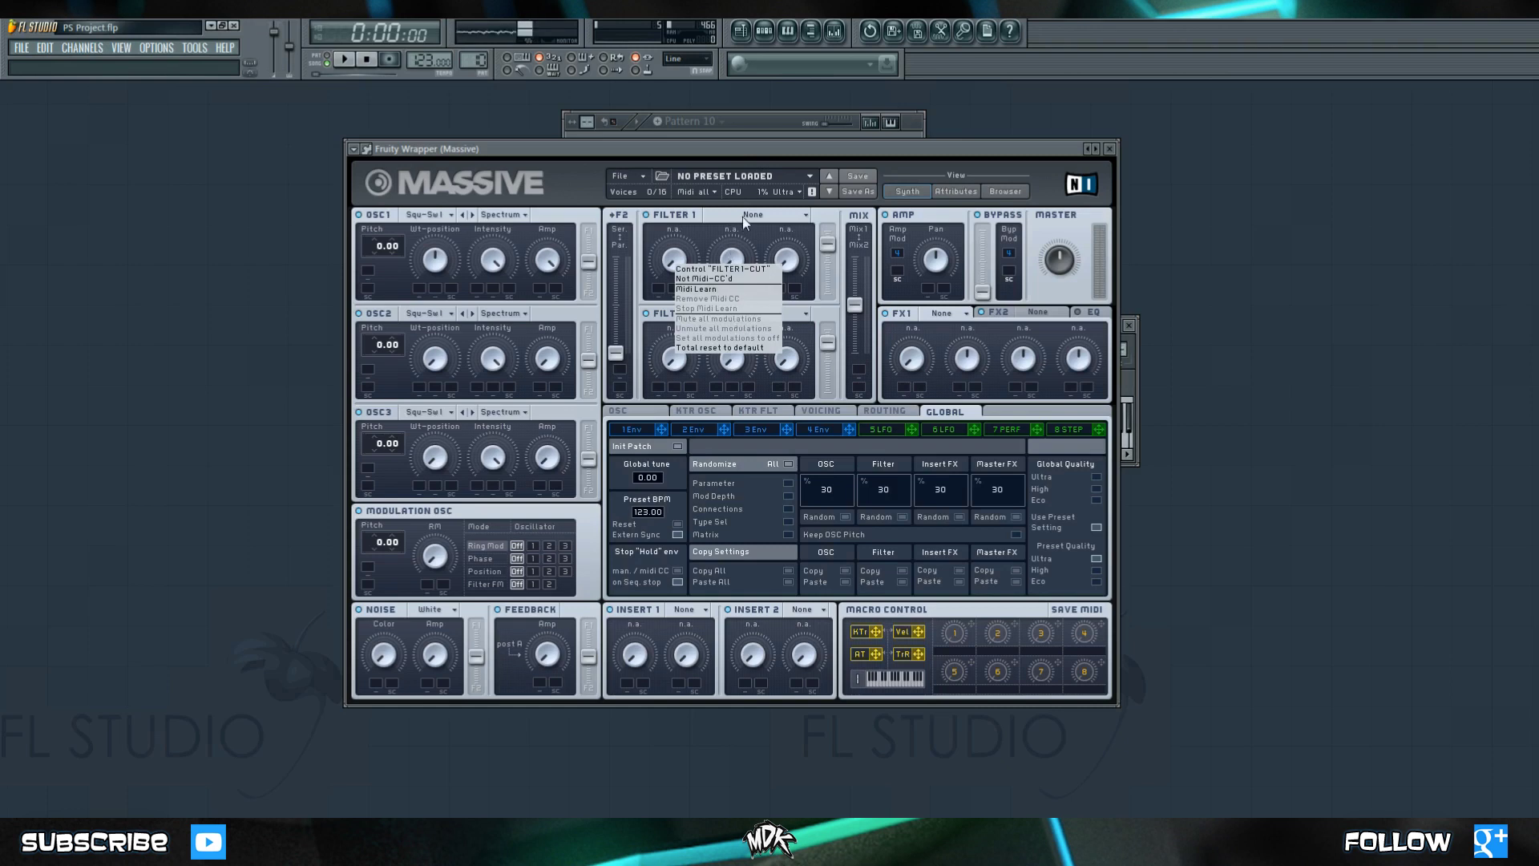
left_click(712, 232)
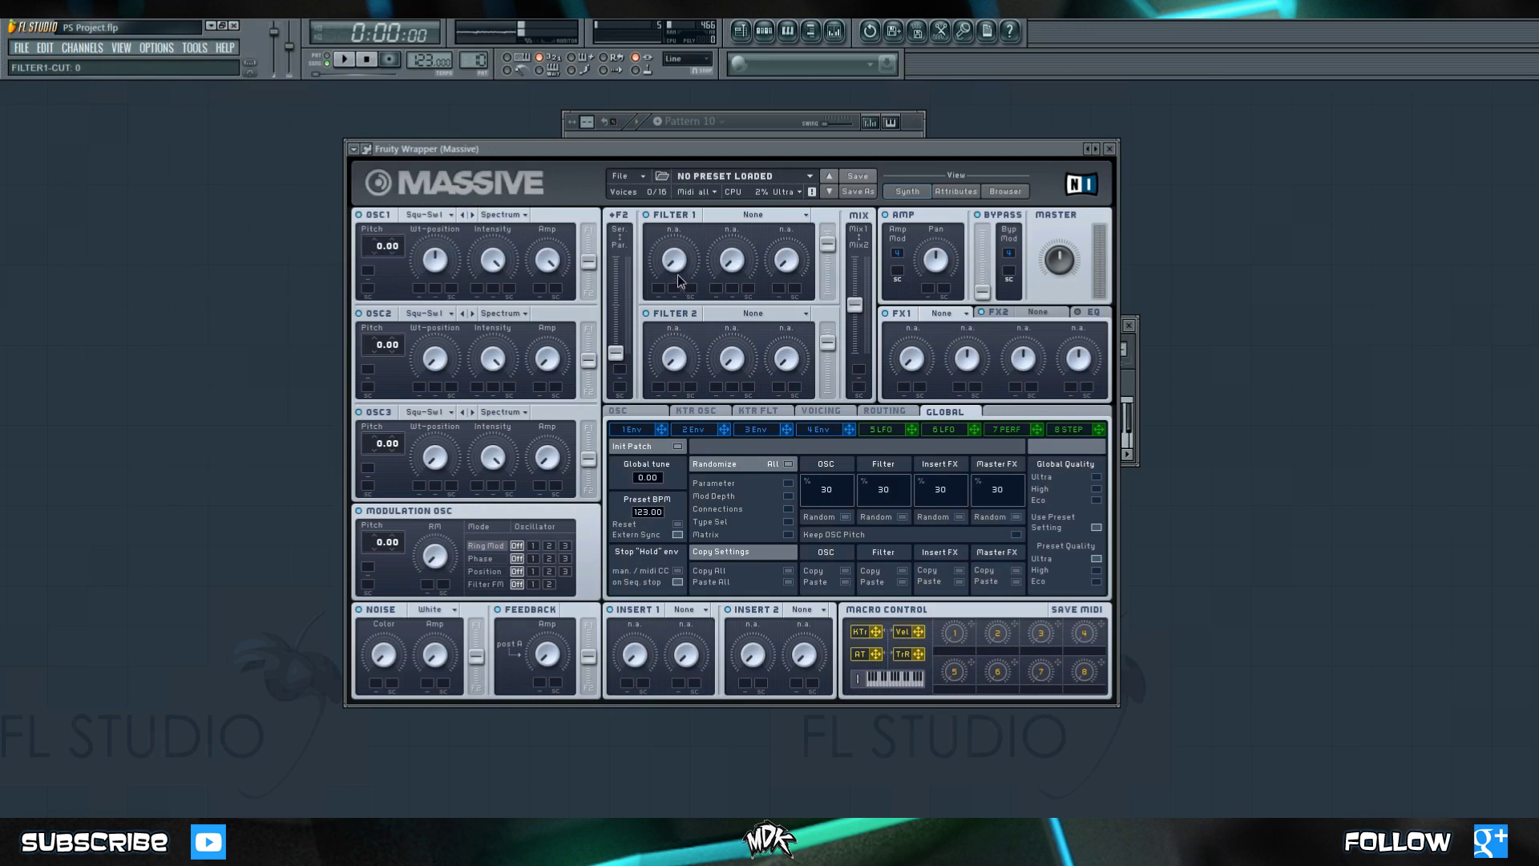
mouse_move(679, 281)
left_mouse_down()
mouse_move(679, 232)
mouse_move(681, 303)
left_mouse_up()
left_click(195, 48)
mouse_move(233, 212)
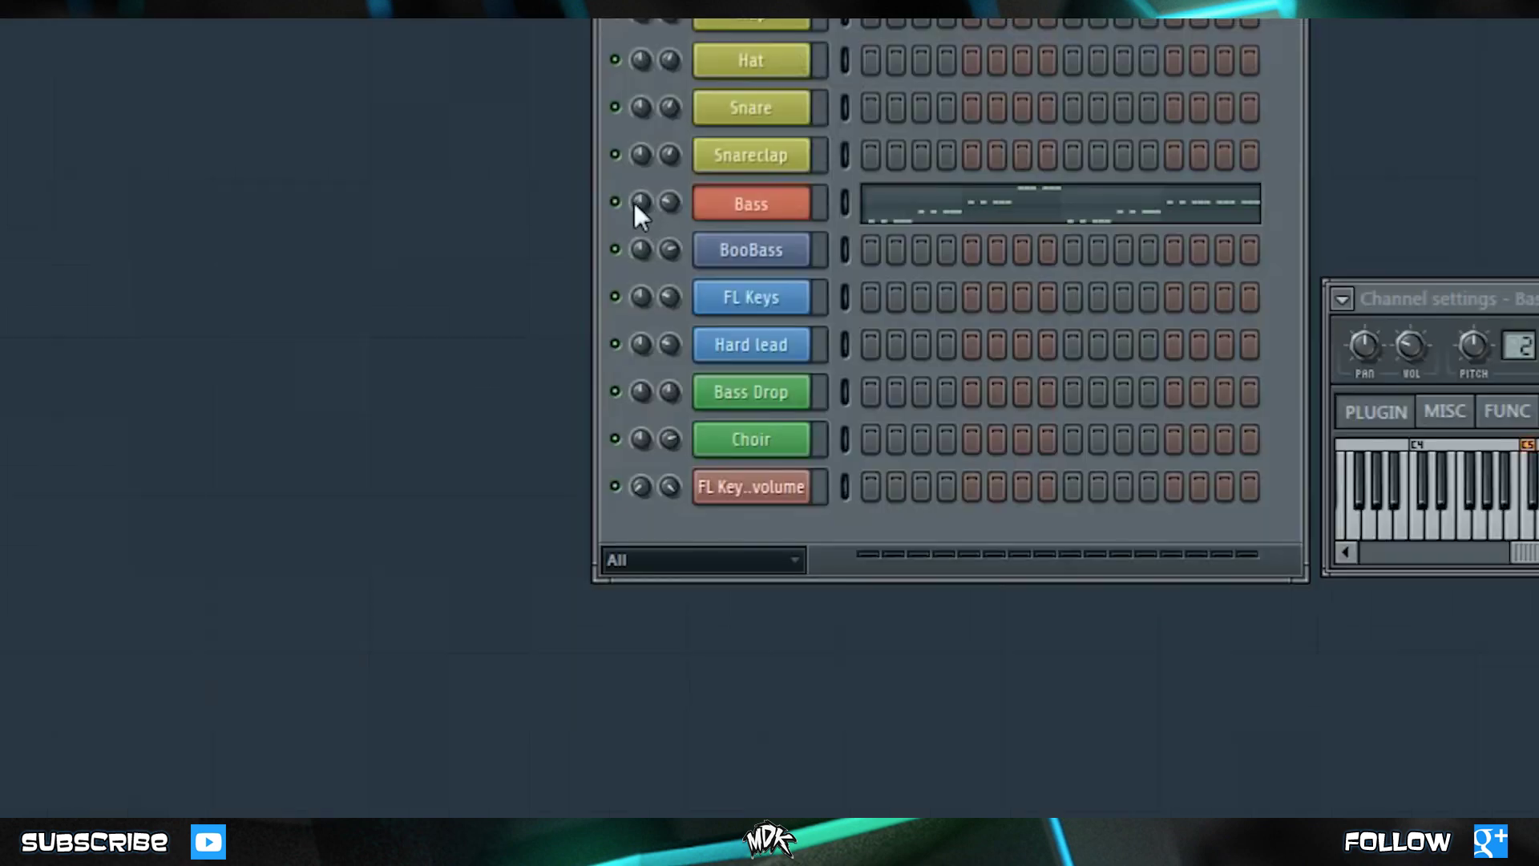
Step: Open the Bass channel panning events and draw a wavy panning curve in pattern mode
right_click(641, 204)
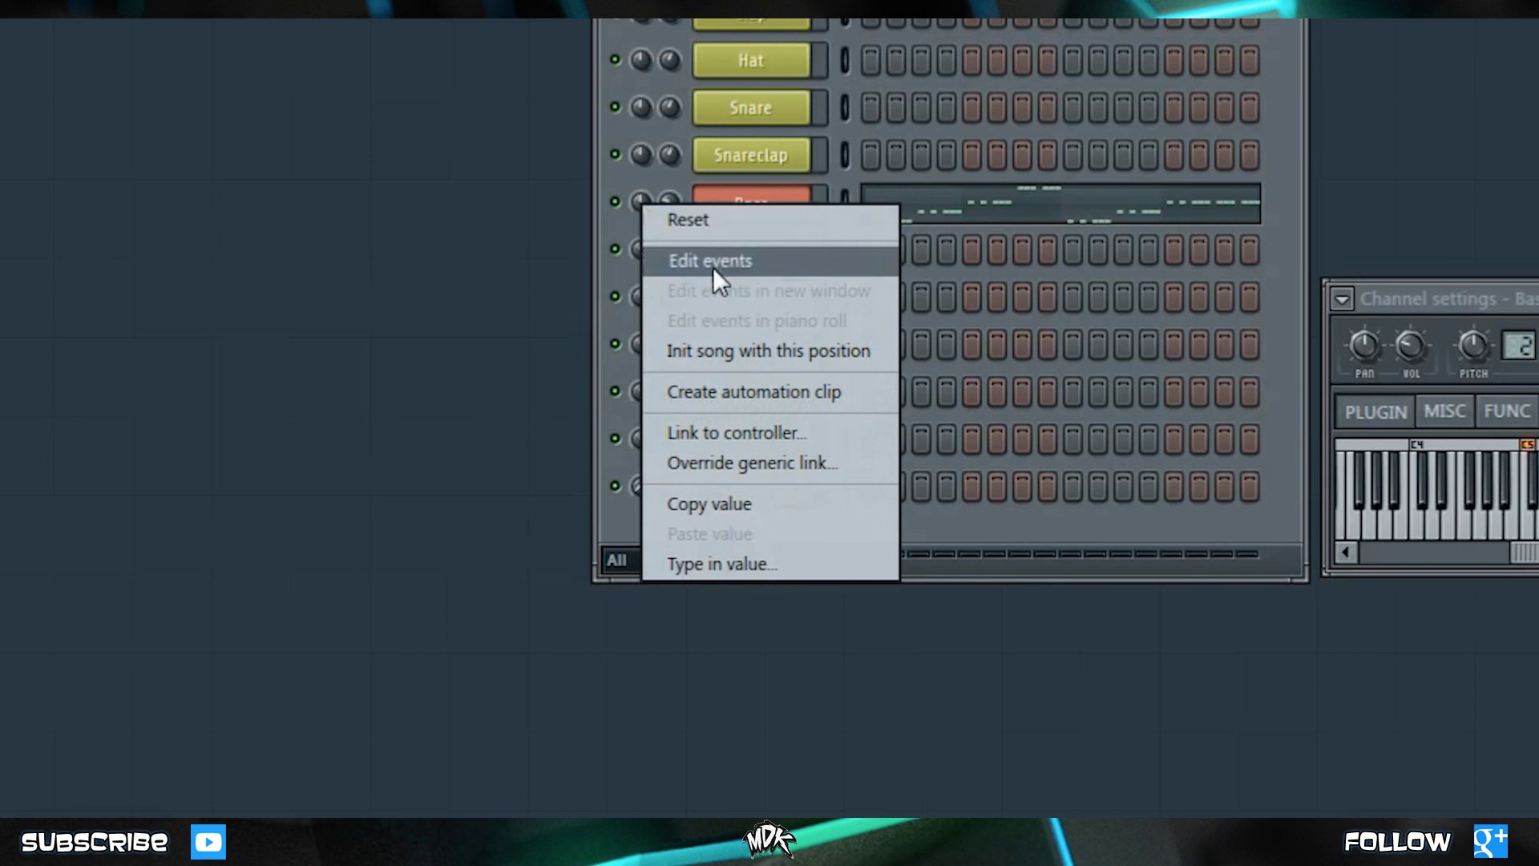
left_click(770, 261)
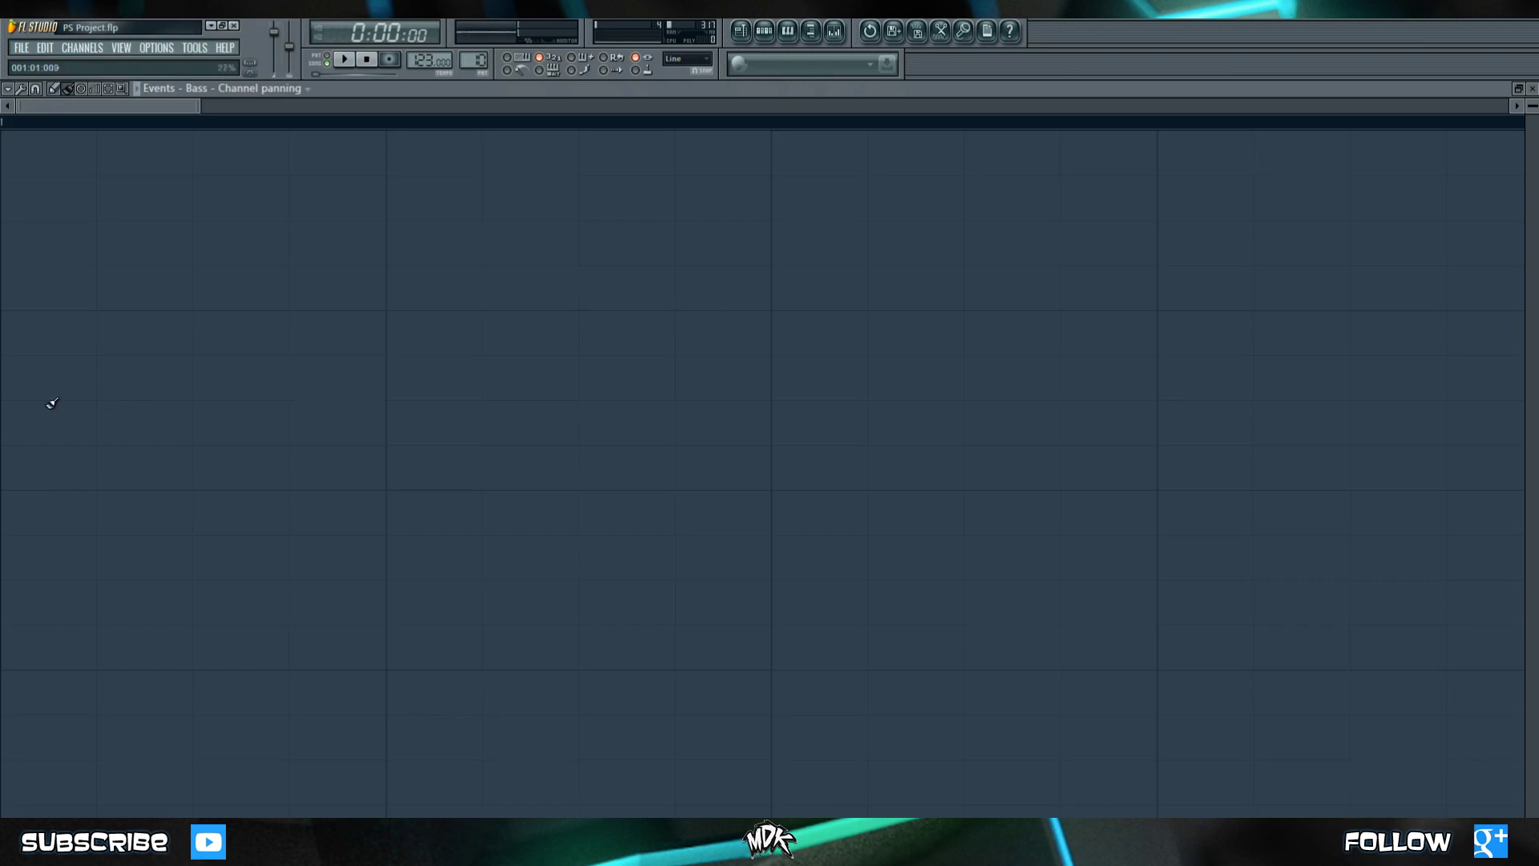
mouse_move(3, 512)
left_mouse_down()
mouse_move(34, 391)
mouse_move(241, 694)
mouse_move(433, 413)
mouse_move(696, 555)
mouse_move(1115, 450)
mouse_move(1174, 539)
mouse_move(1398, 371)
mouse_move(1455, 526)
left_mouse_up()
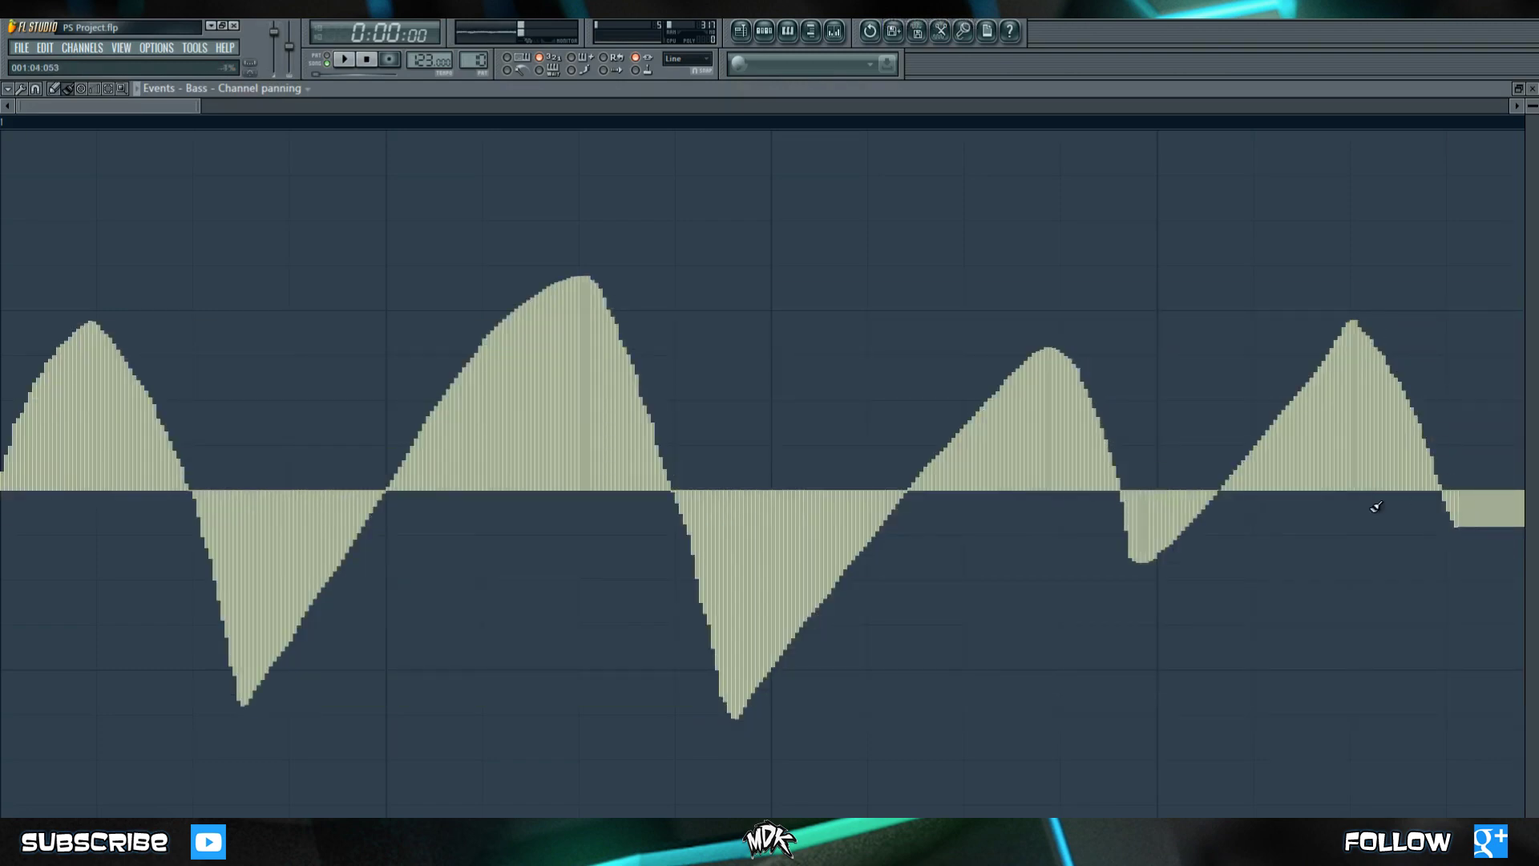
left_click(329, 59)
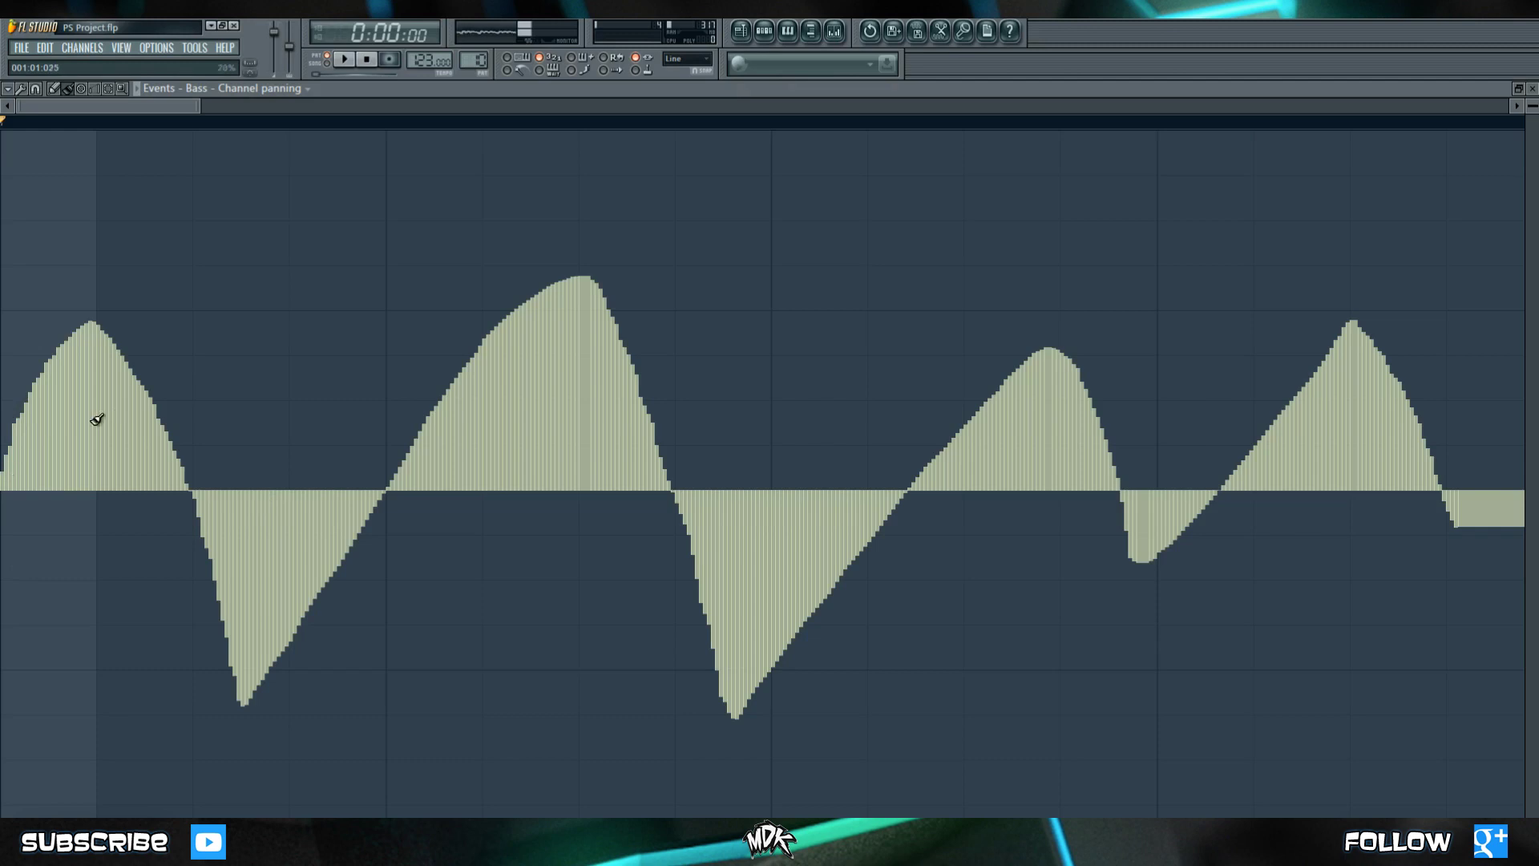
Step: Audition the panning, then redraw it as a slow, wide sweep and play again
key("space")
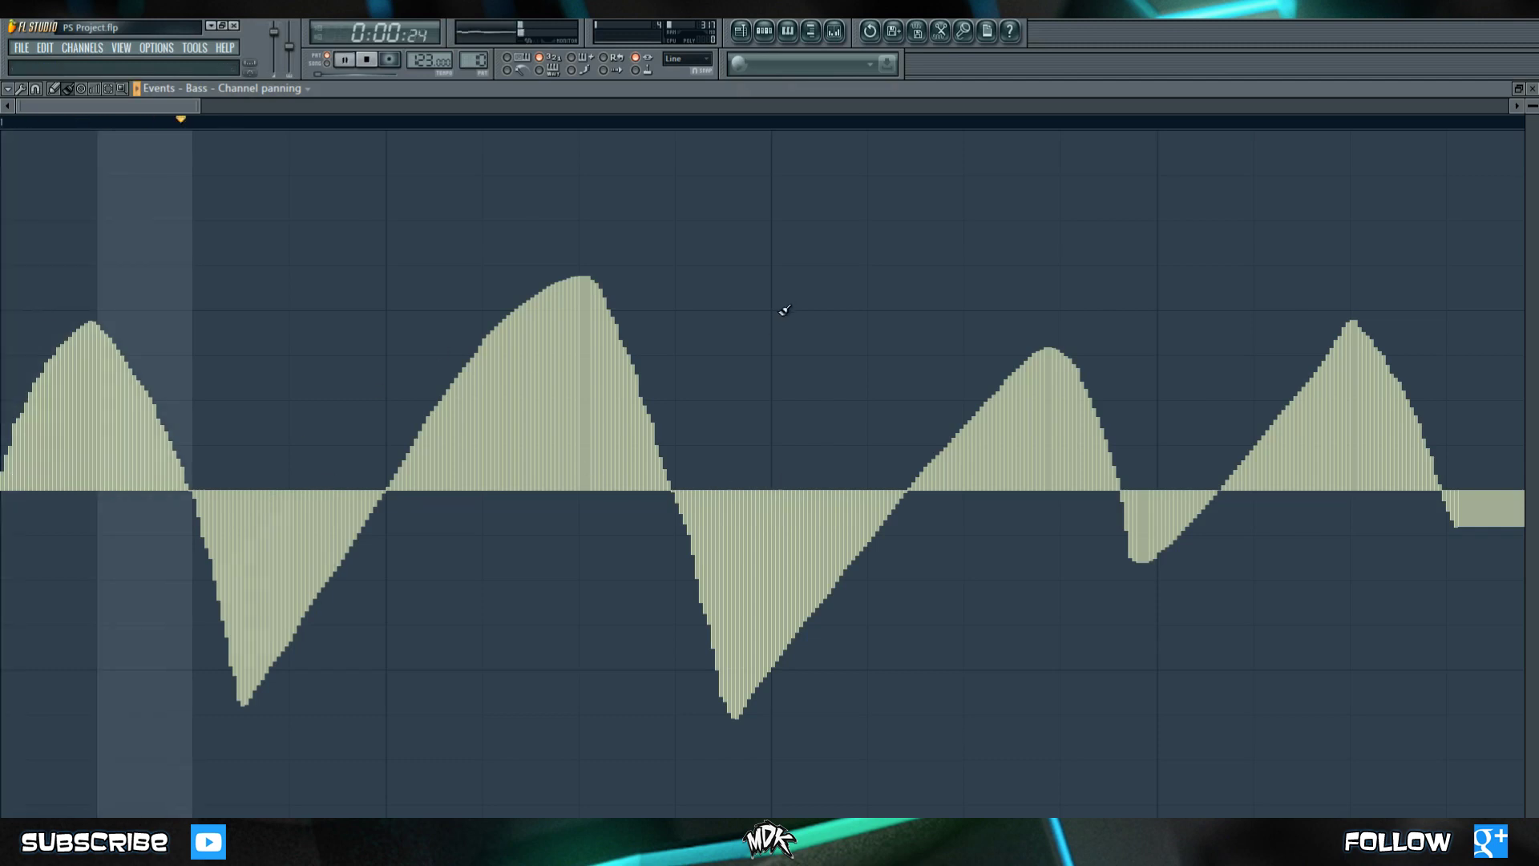
key("space")
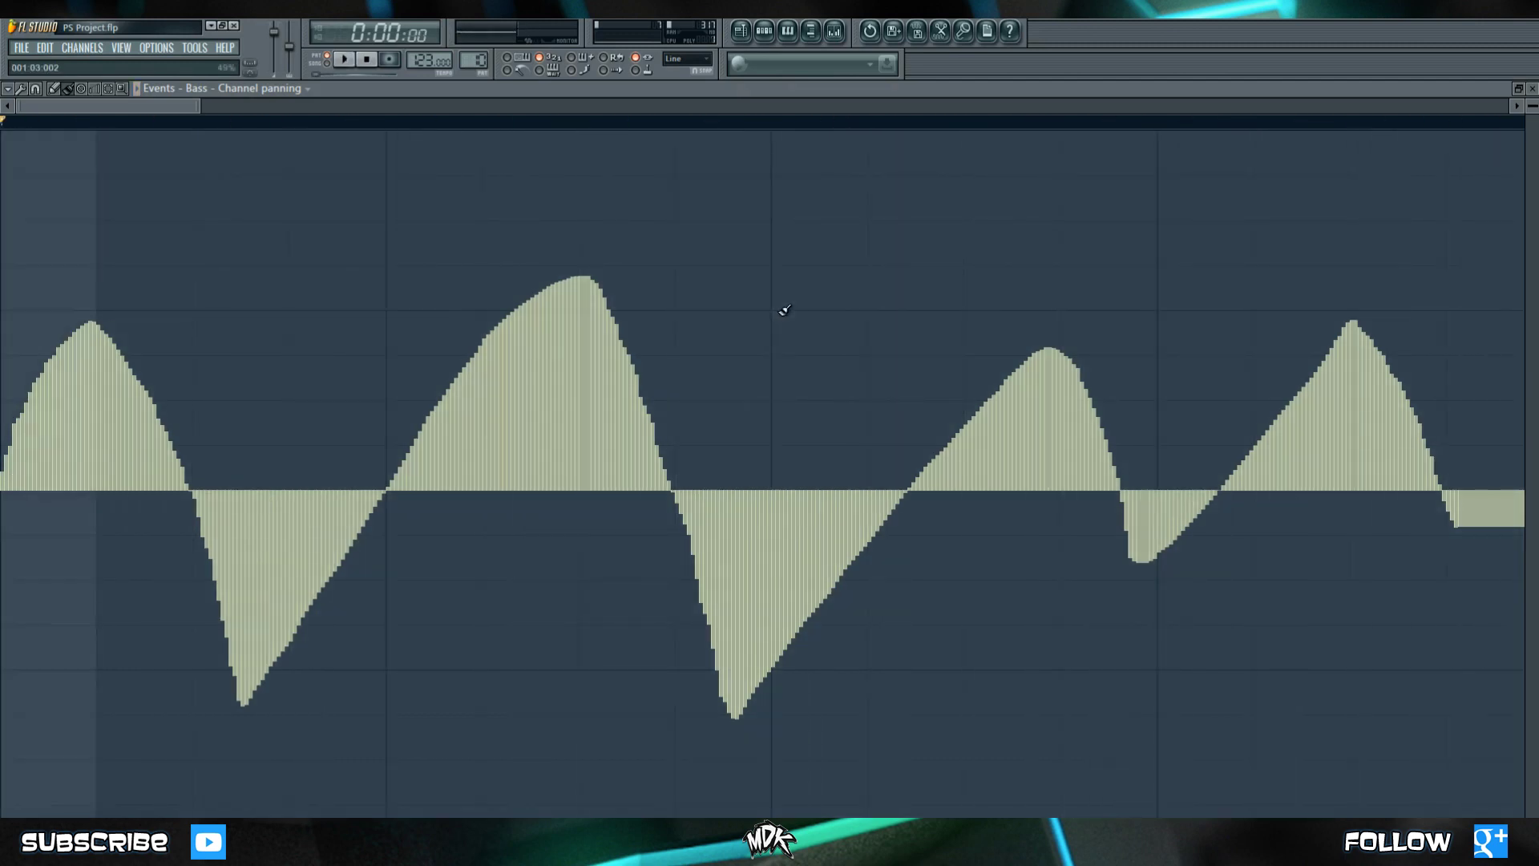
key("space")
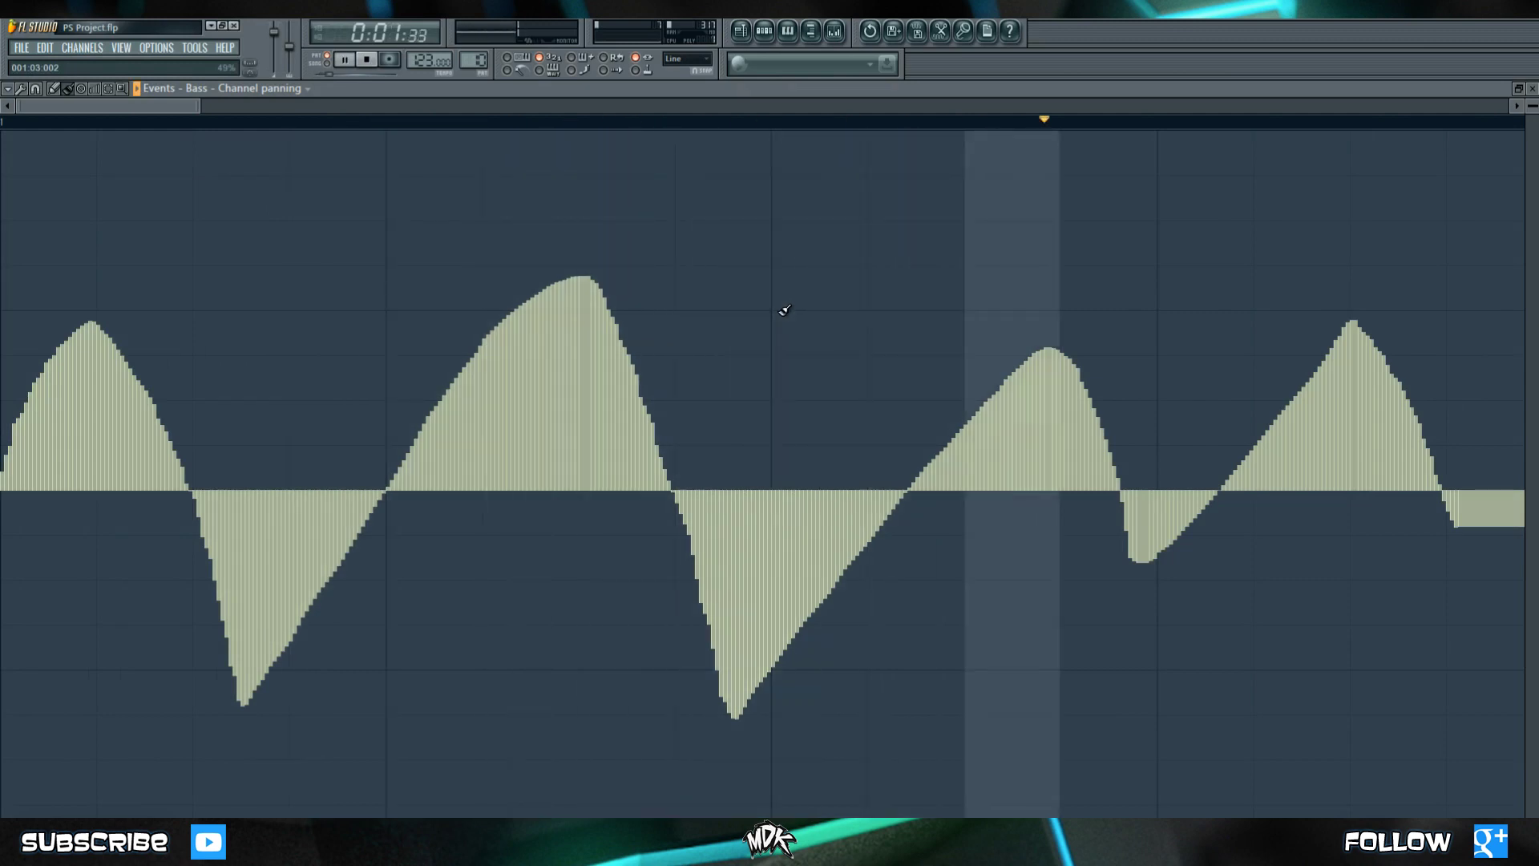
mouse_move(6, 483)
left_mouse_down()
mouse_move(131, 138)
mouse_move(239, 122)
mouse_move(380, 229)
mouse_move(582, 752)
mouse_move(666, 812)
mouse_move(854, 658)
mouse_move(1029, 316)
mouse_move(1238, 144)
mouse_move(1406, 169)
mouse_move(1487, 317)
left_mouse_up()
key("space")
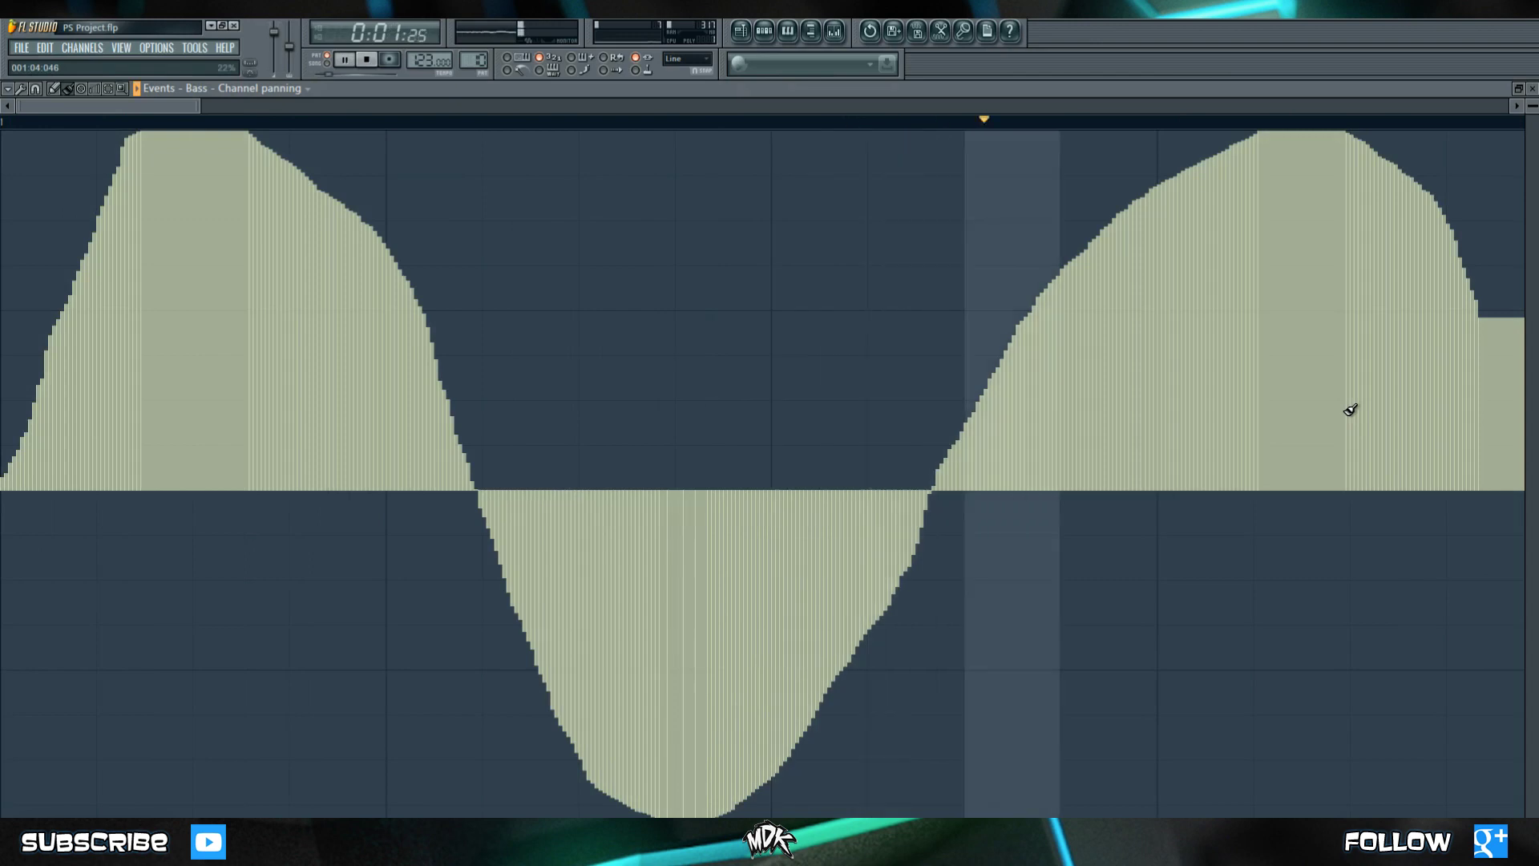
key("space")
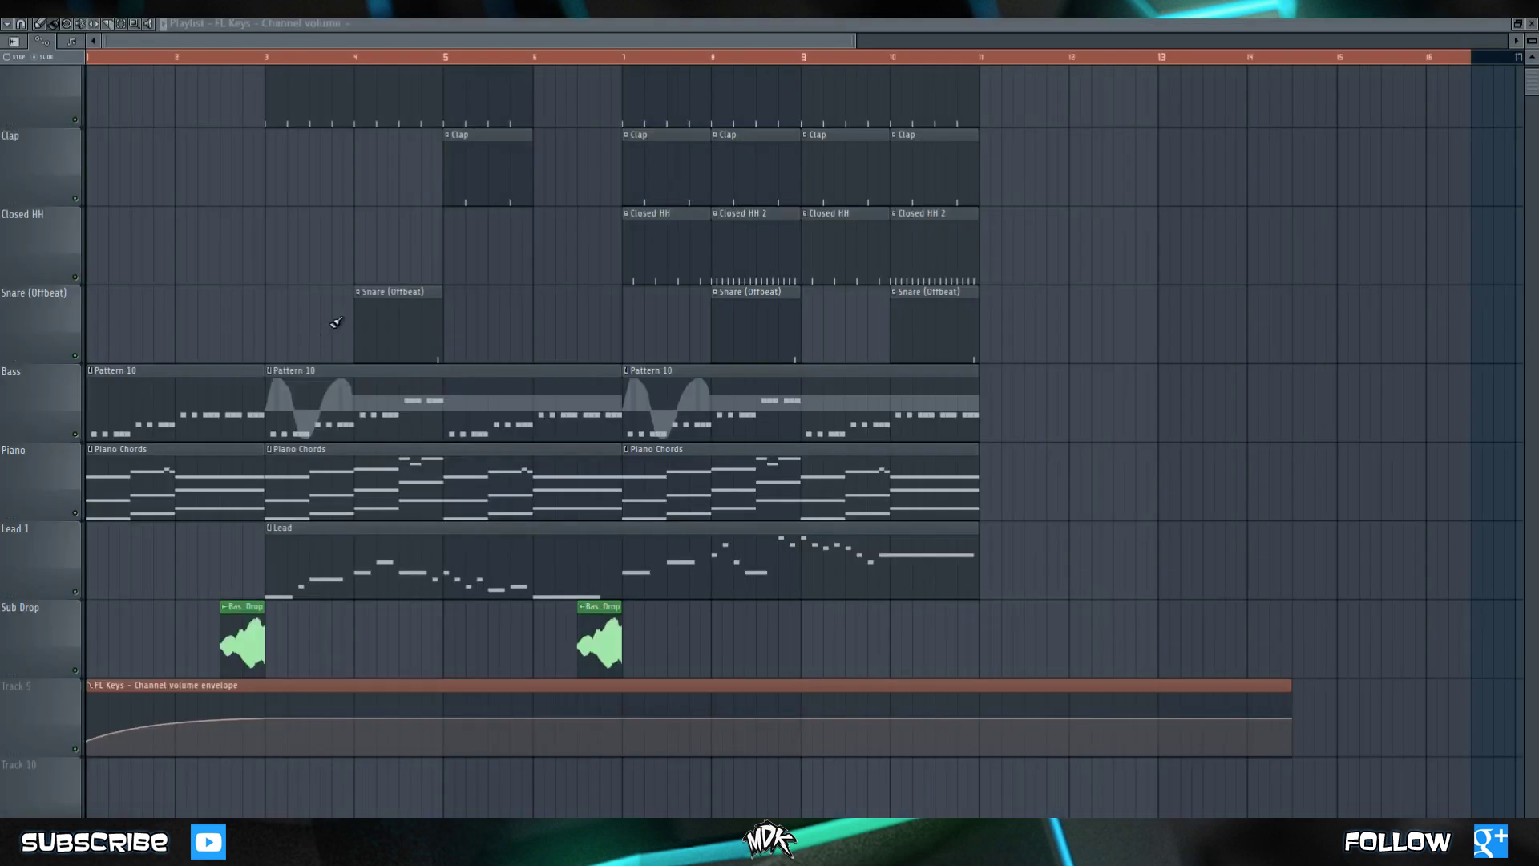
Step: Zoom the Playlist in on the Bass clip to inspect it
scroll(307, 337, "up", 5)
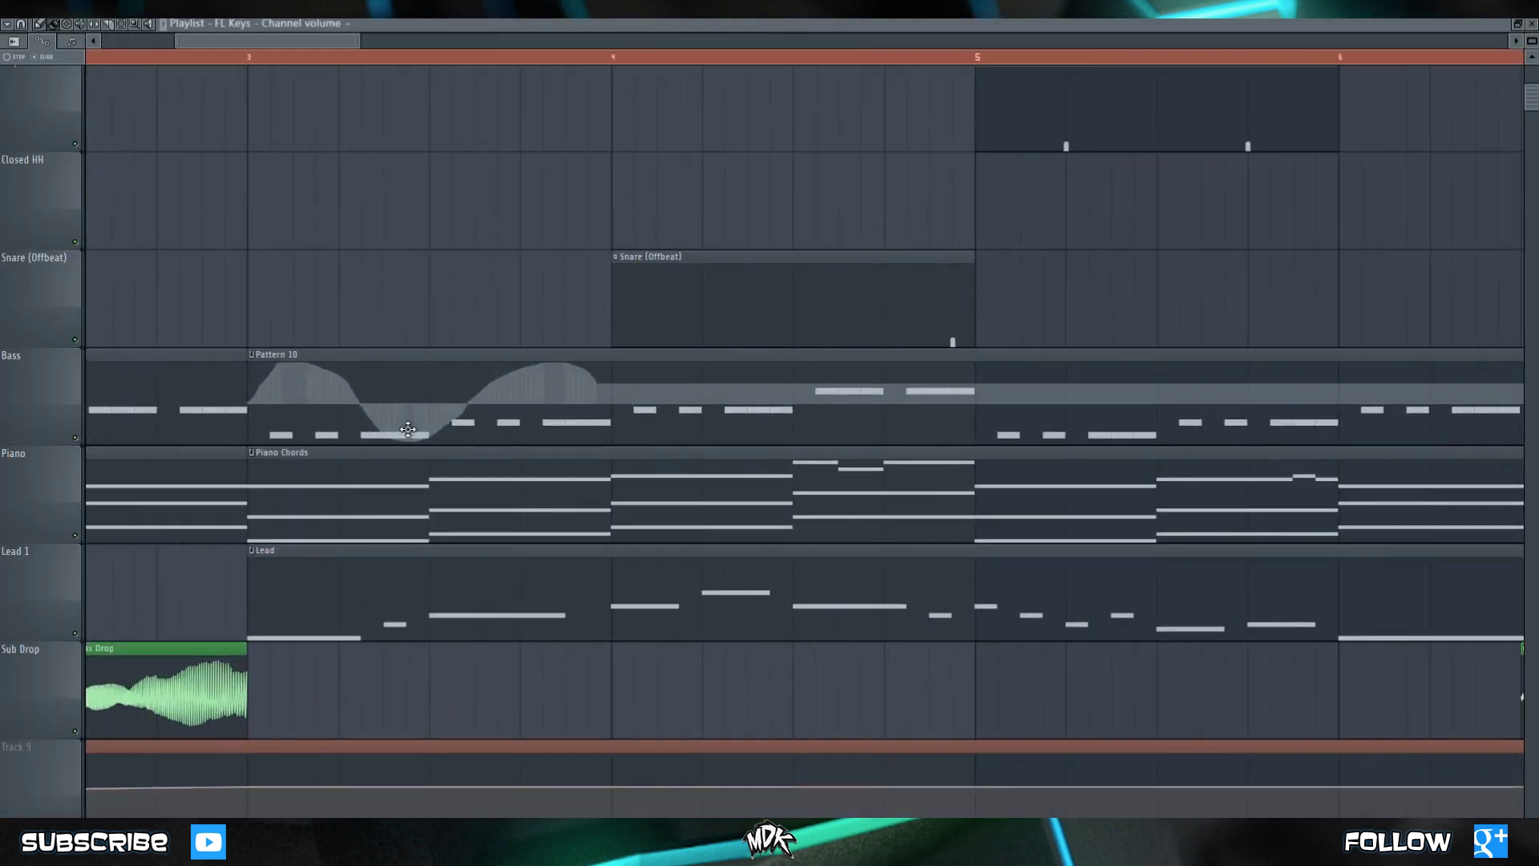
scroll(413, 437, "up", 2)
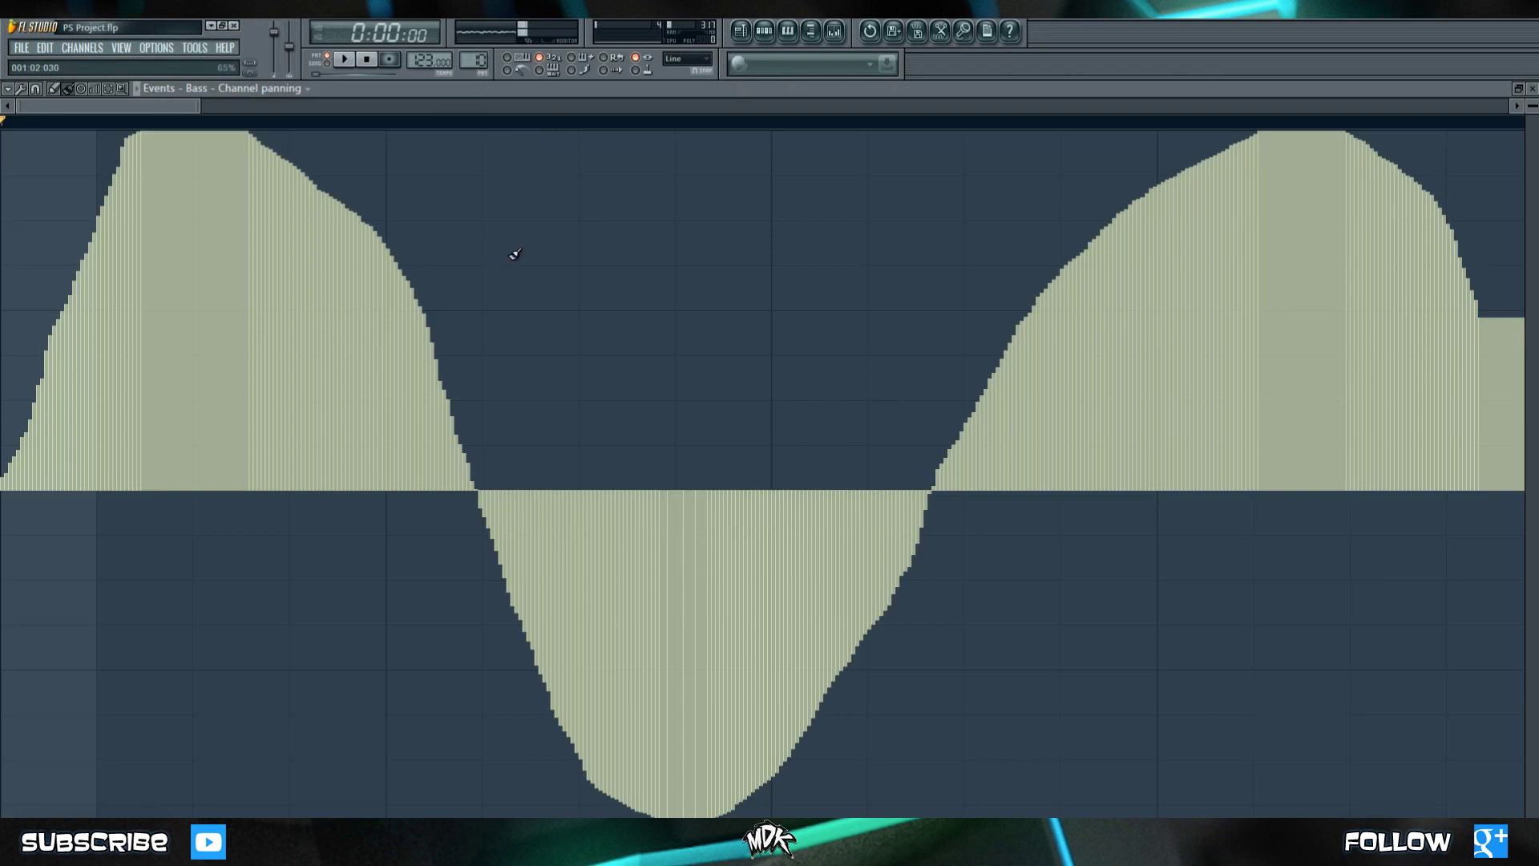
Step: Select and delete every panning event in the Bass channel's event editor, clearing the sweeping wave
key("ctrl+a")
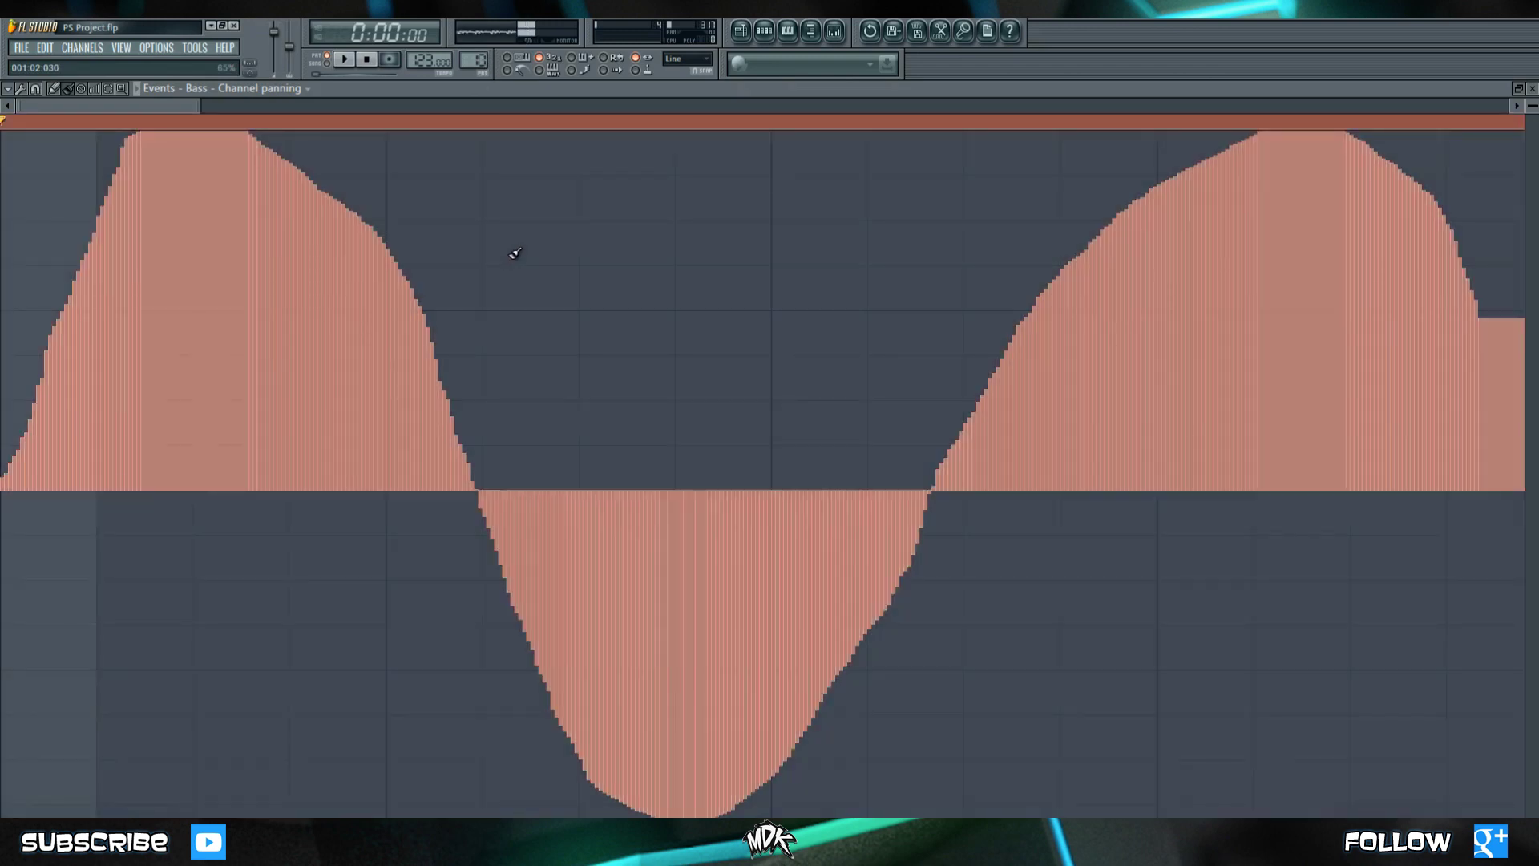
key("Delete")
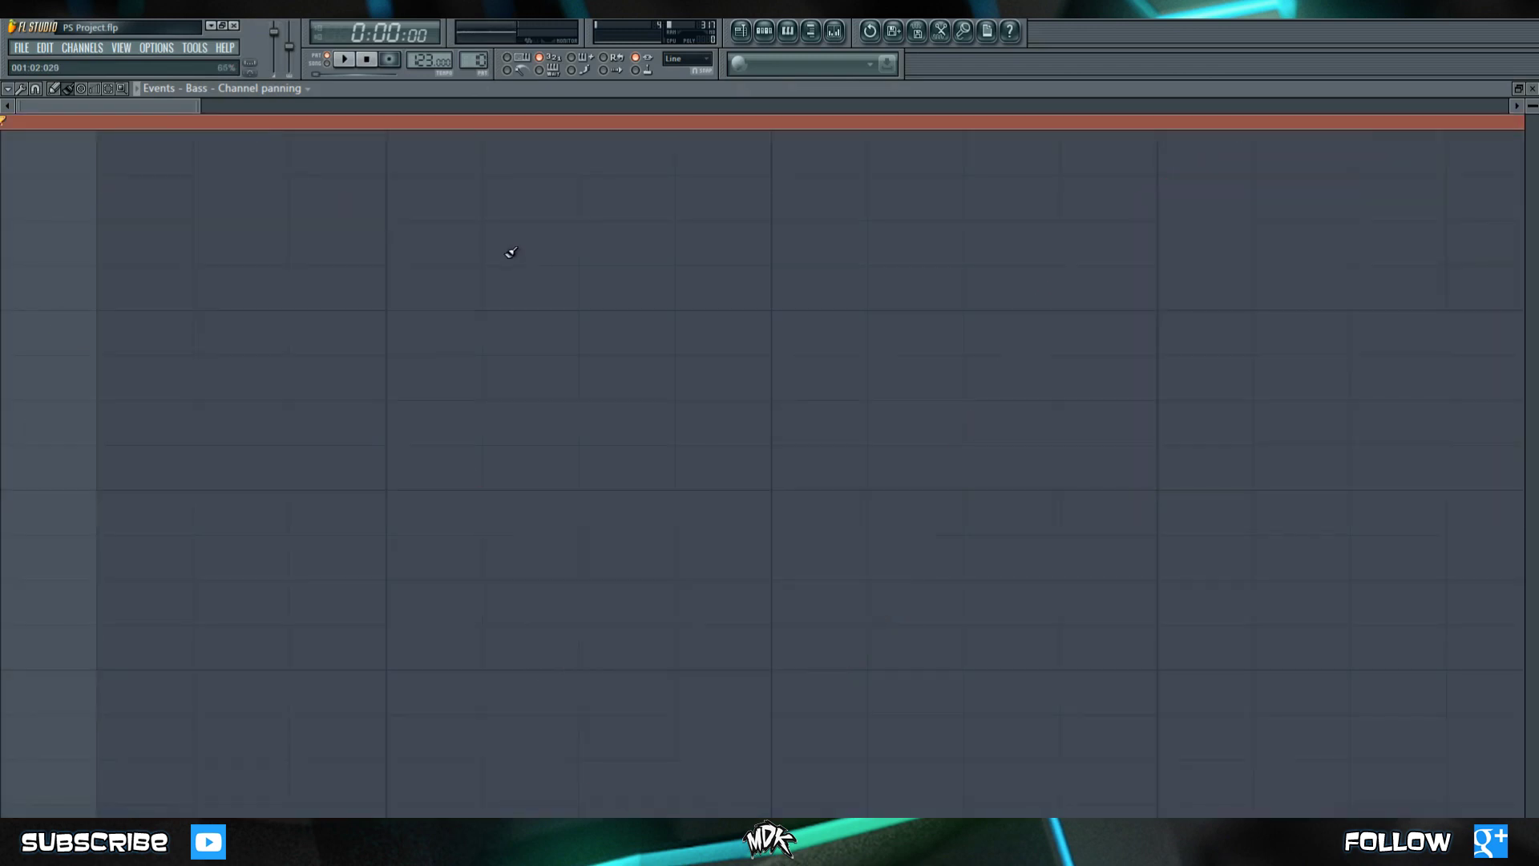